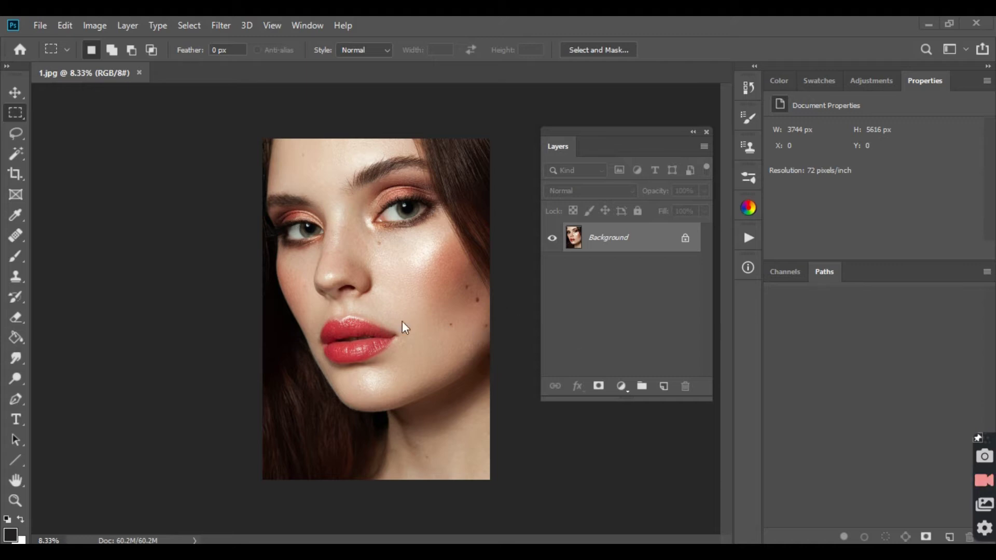
Step: Select the Lasso tool for freehand selections on the portrait
left_click(21, 136)
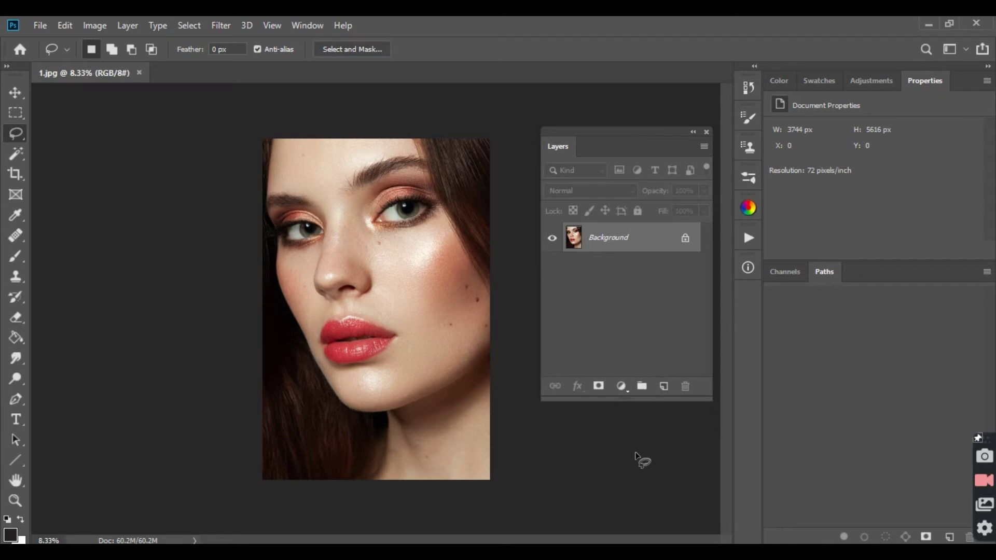
left_click(663, 387)
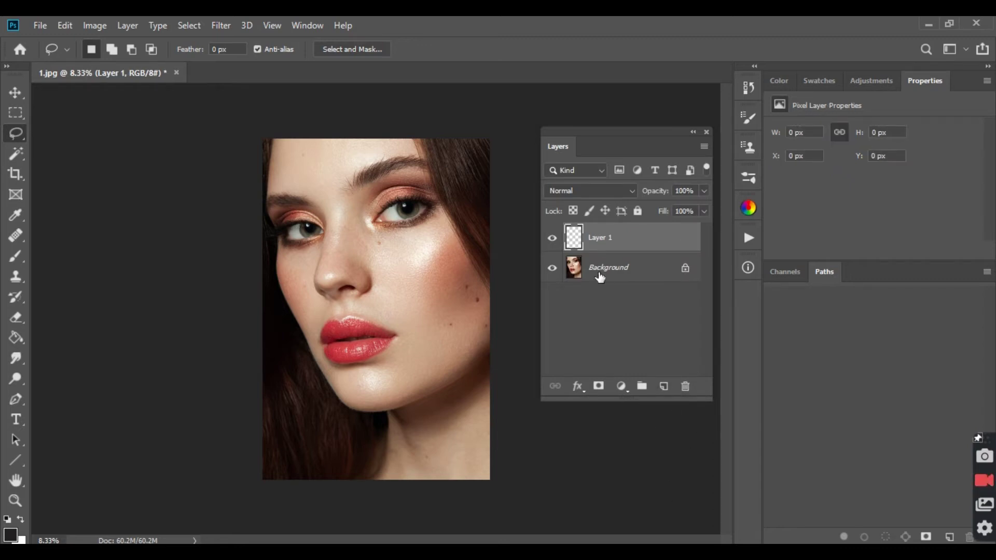
key("ctrl+shift+alt+e")
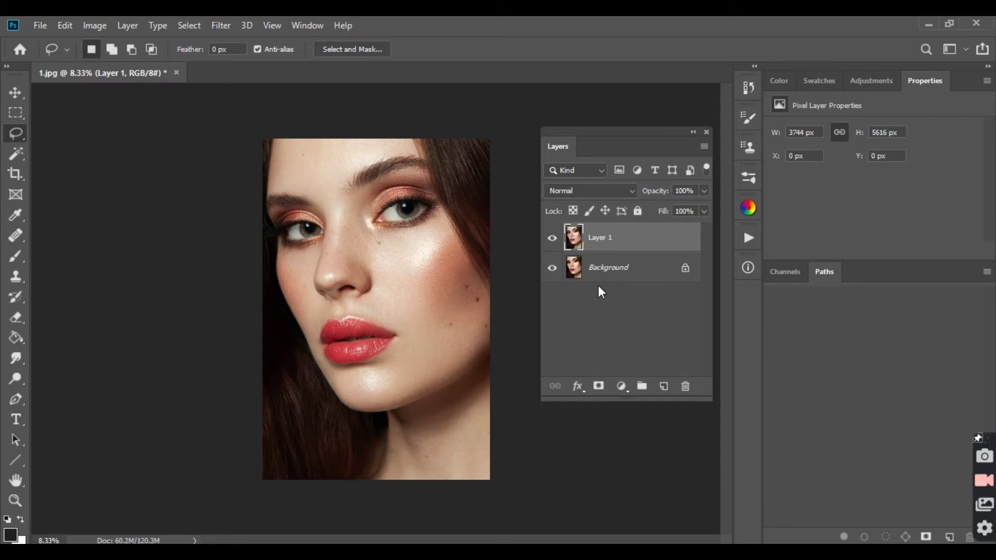
left_click_drag(663, 245, 685, 385)
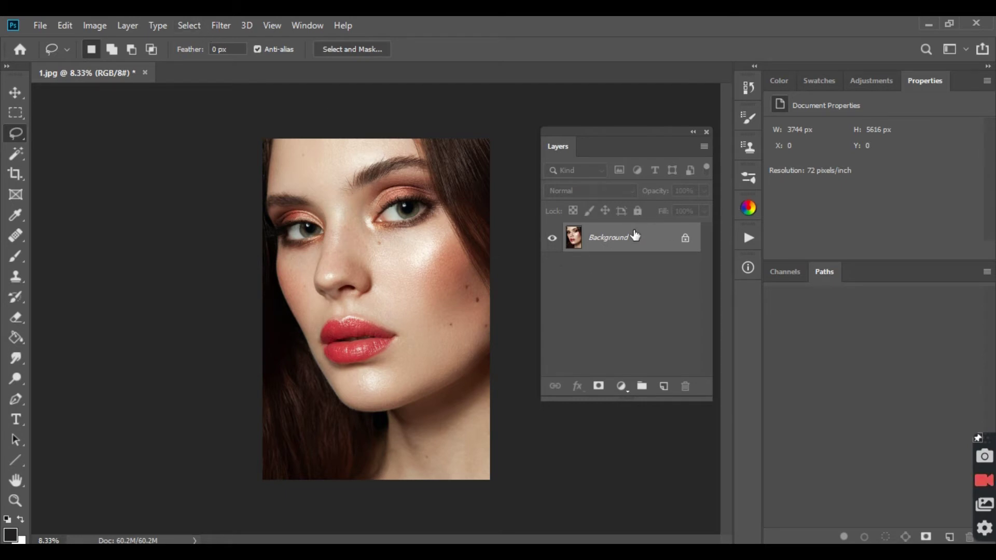
Step: Select the entire portrait, copy it, and clear the selection
left_click(190, 26)
left_click(183, 38)
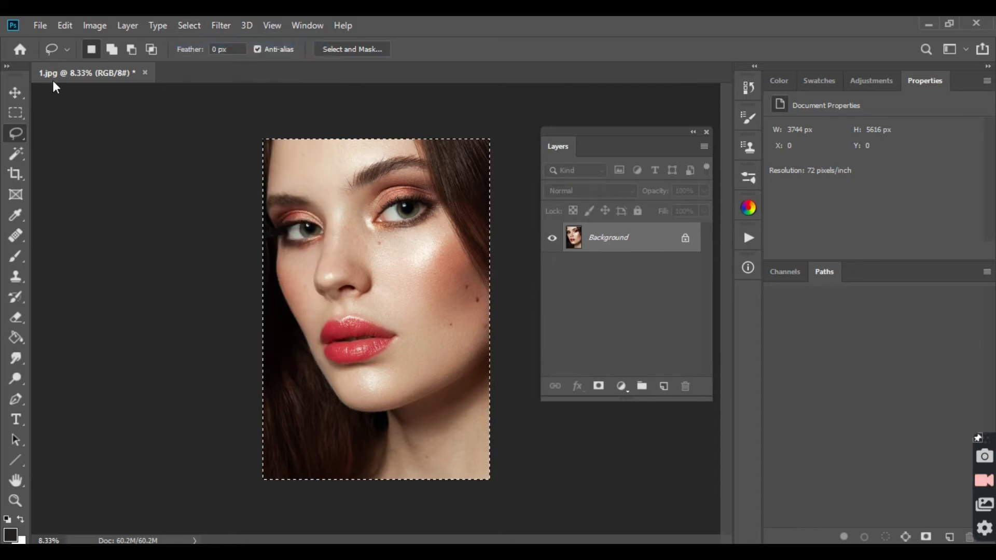
left_click(65, 25)
left_click(102, 124)
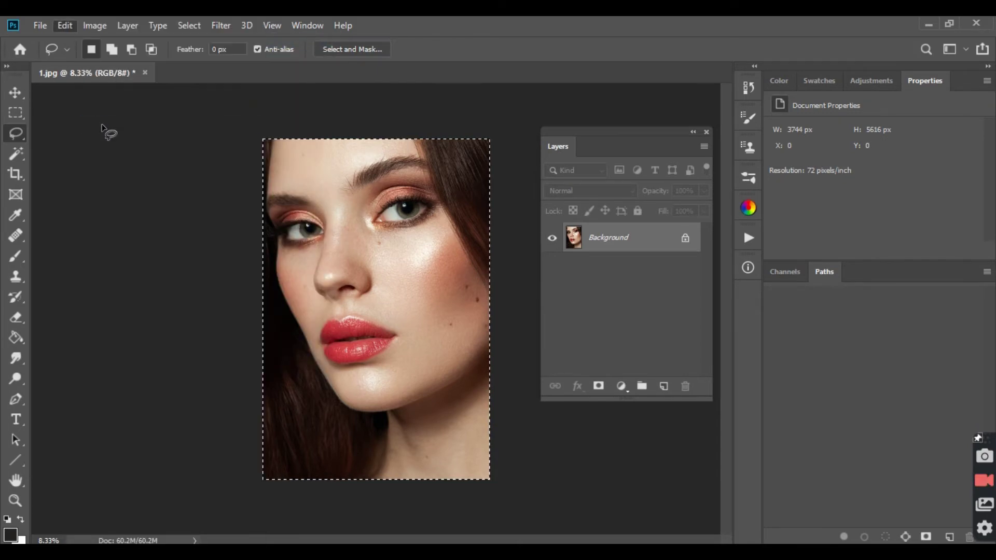
key("ctrl+d")
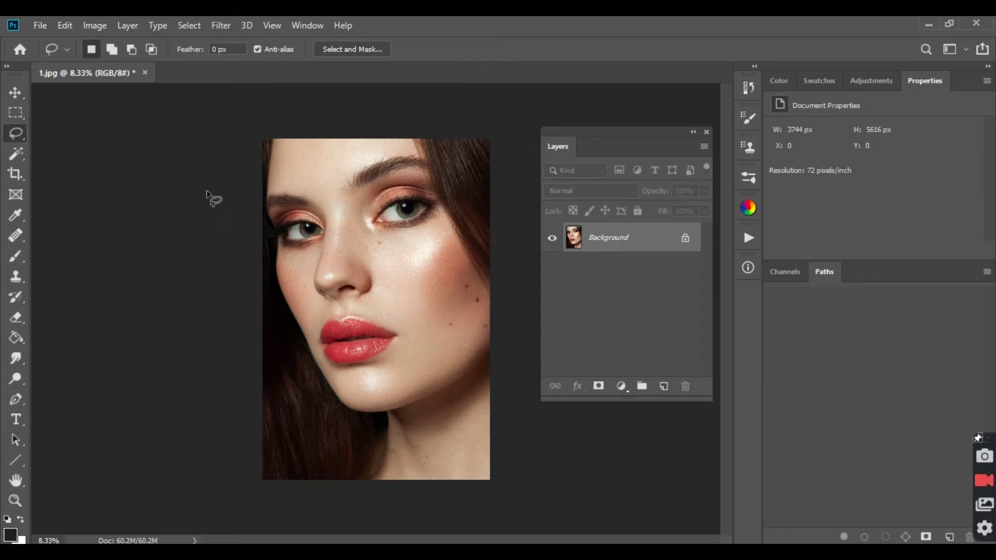
Step: Add a new layer group named 'Colour Grading' above the Background
left_click(641, 386)
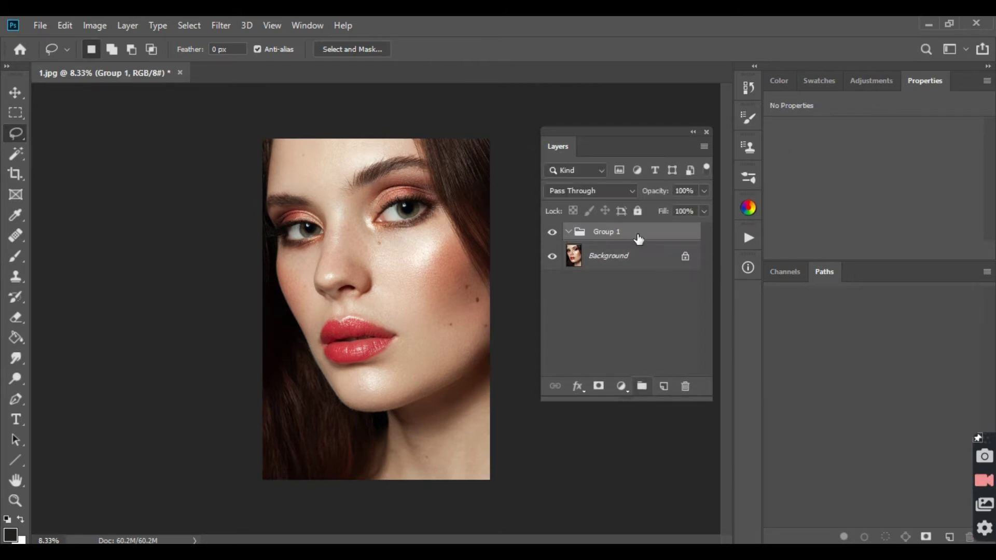
double_click(617, 234)
type("Colour Grading")
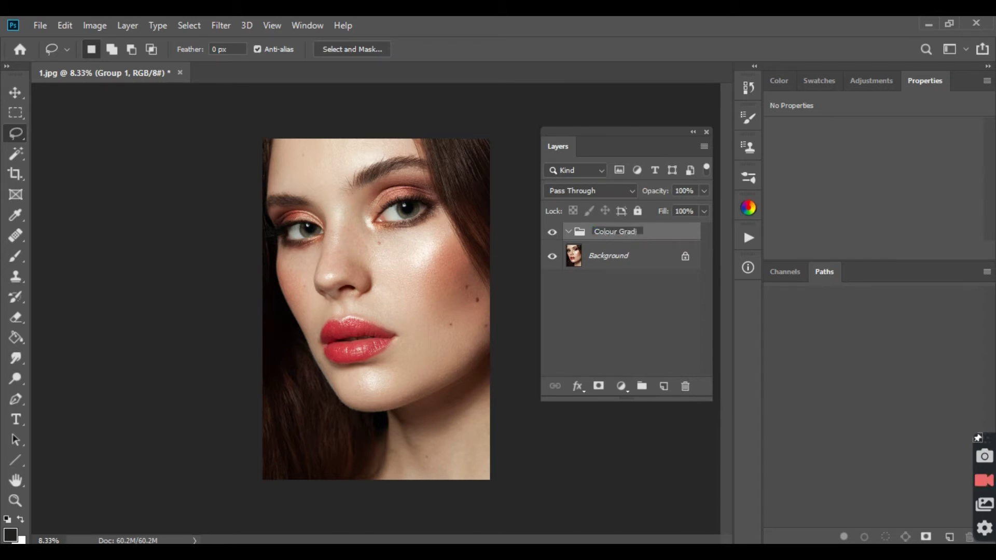
key("Return")
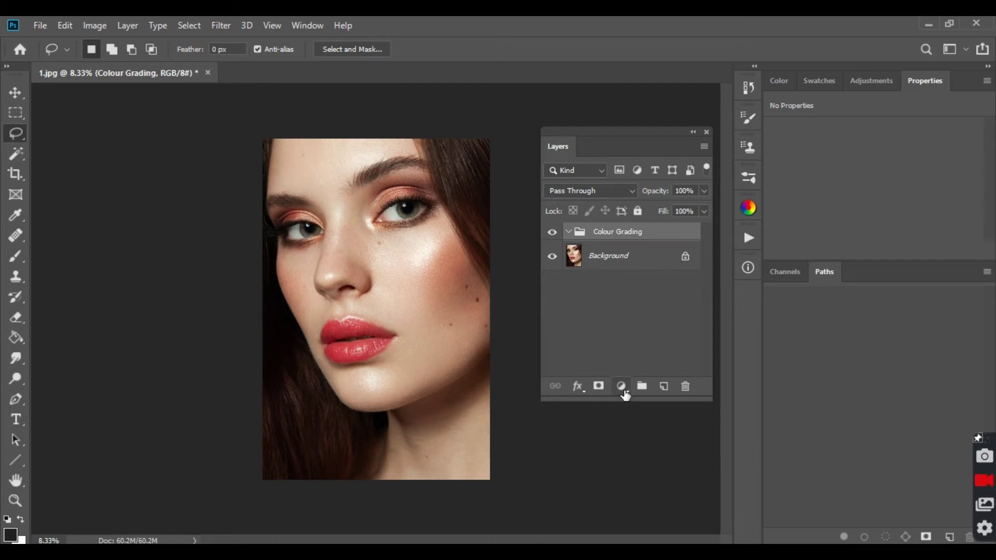
Step: Add a Solid Color fill layer, Color Fill 1, in a muted olive green
left_click(622, 387)
left_click(677, 135)
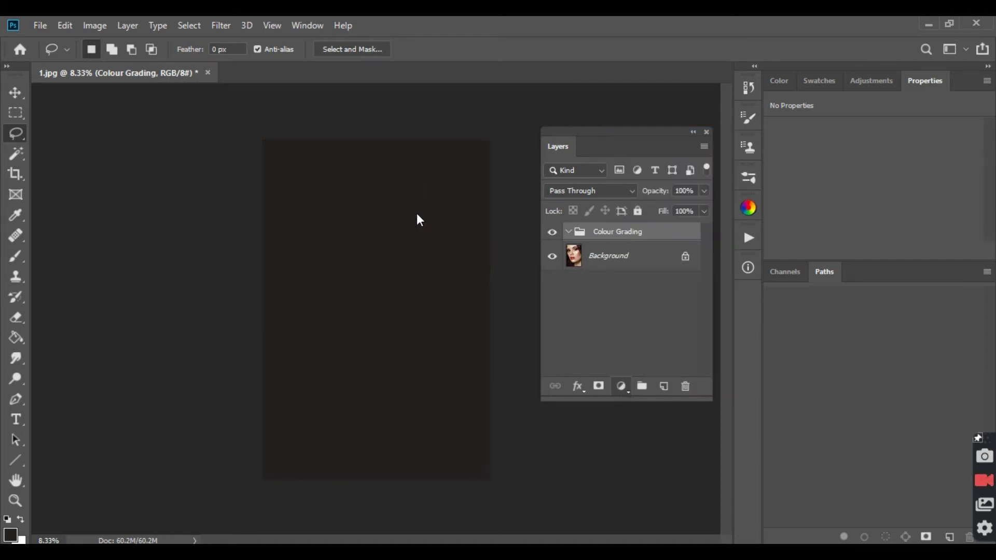
mouse_move(796, 407)
left_mouse_down()
mouse_move(798, 422)
mouse_move(795, 410)
left_mouse_up()
left_click_drag(679, 358, 647, 310)
type("aaab7b")
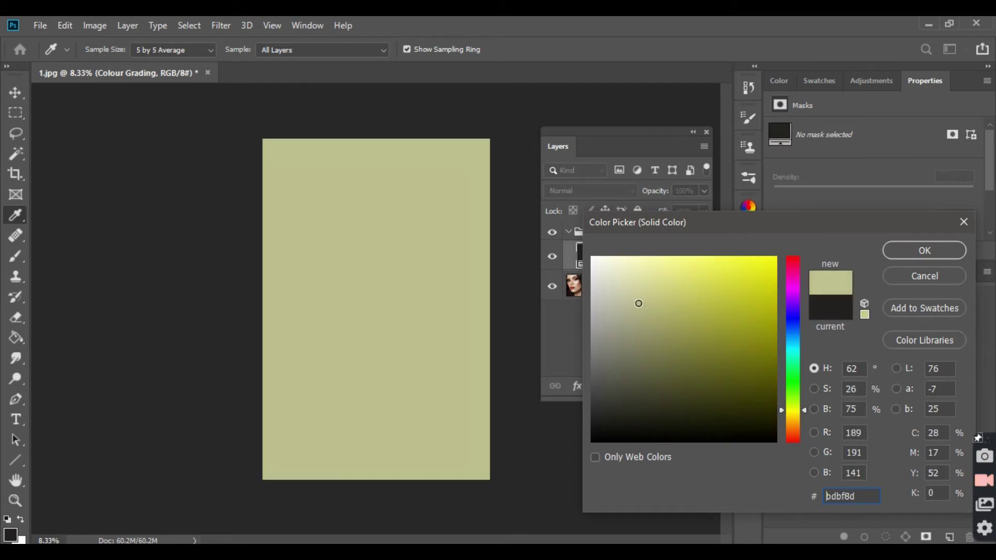
left_click(887, 250)
key("l")
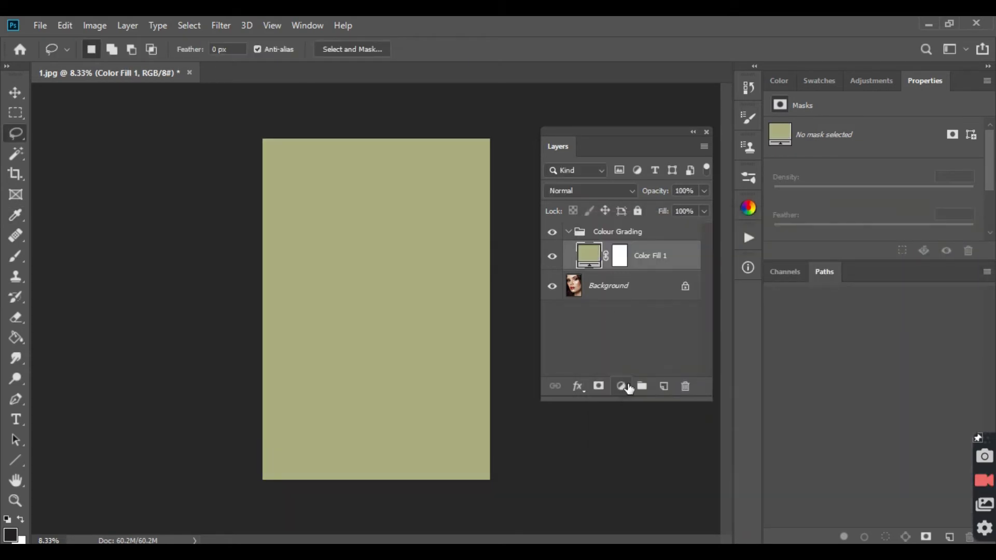
Step: Add a second Solid Color fill layer, Color Fill 2, in periwinkle blue
left_click(621, 385)
left_click(660, 130)
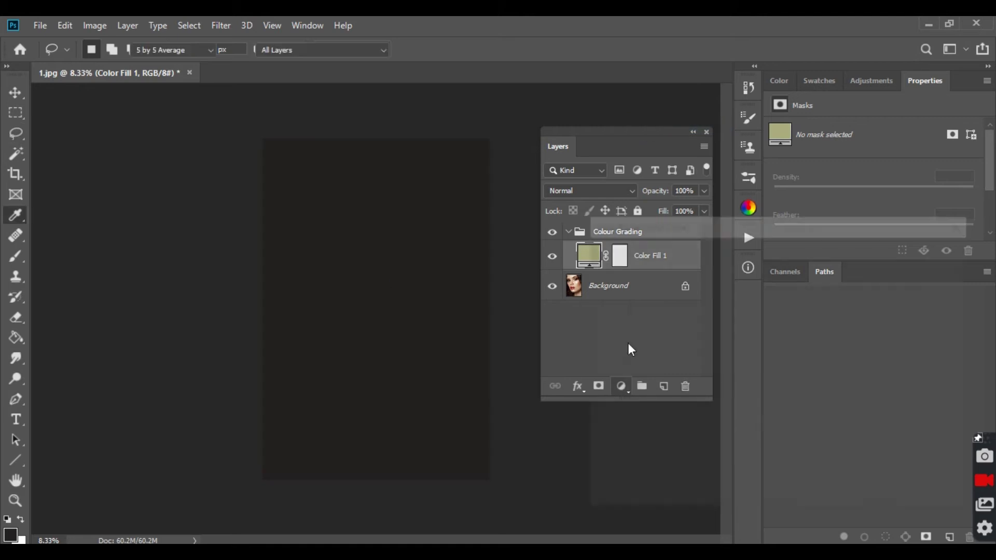
left_click(793, 332)
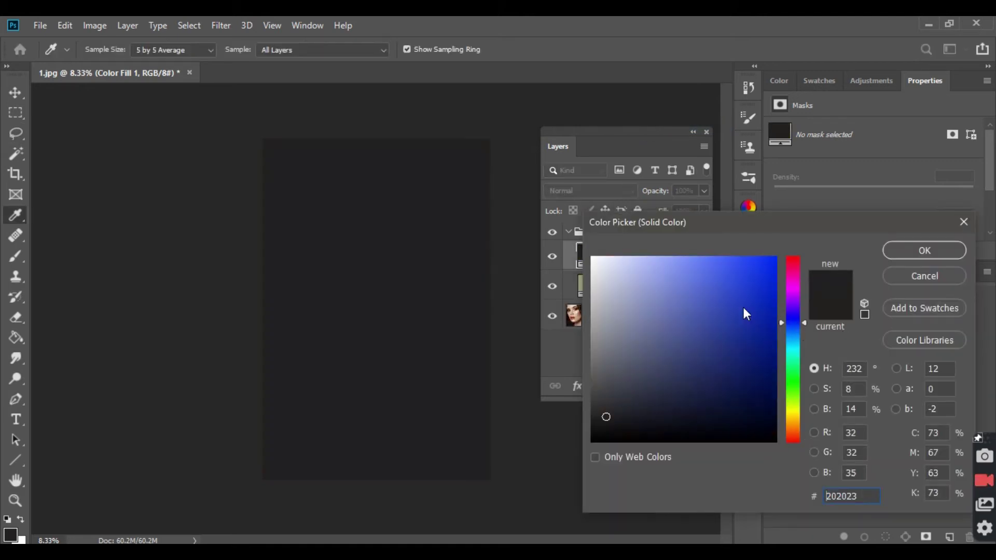
left_click(755, 278)
left_click(674, 297)
left_click(903, 249)
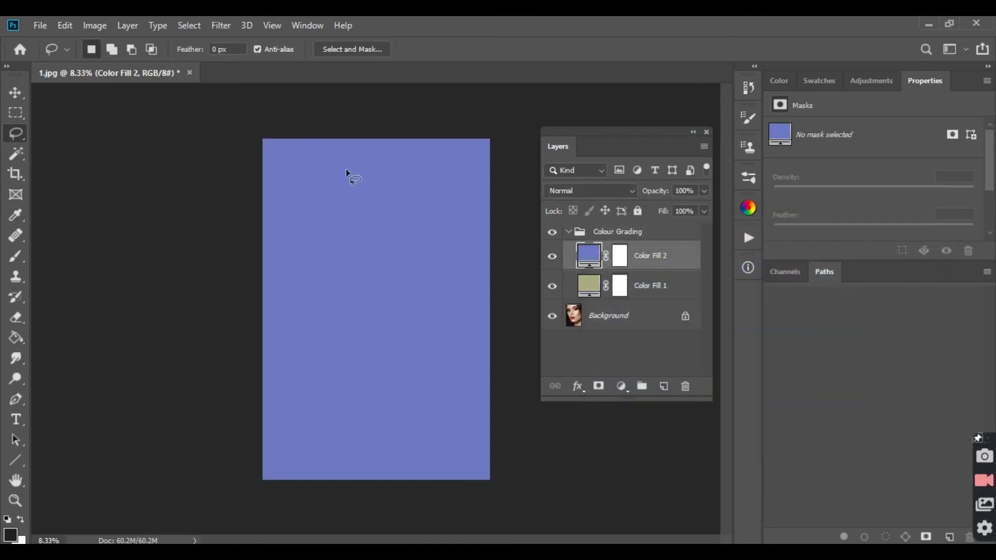
left_click(700, 288)
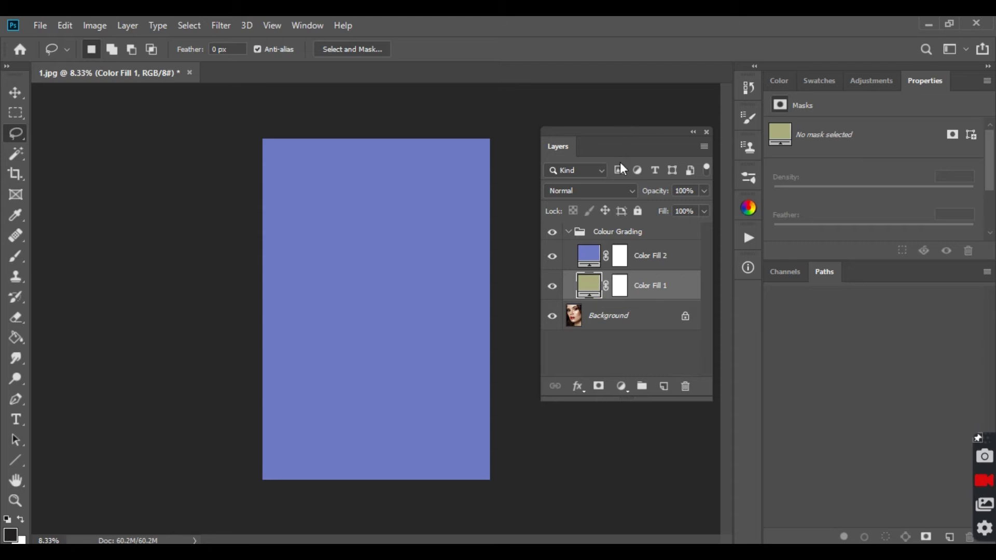
Step: Set Color Fill 1's blend mode to Multiply and Color Fill 2's to Soft Light
left_click(578, 194)
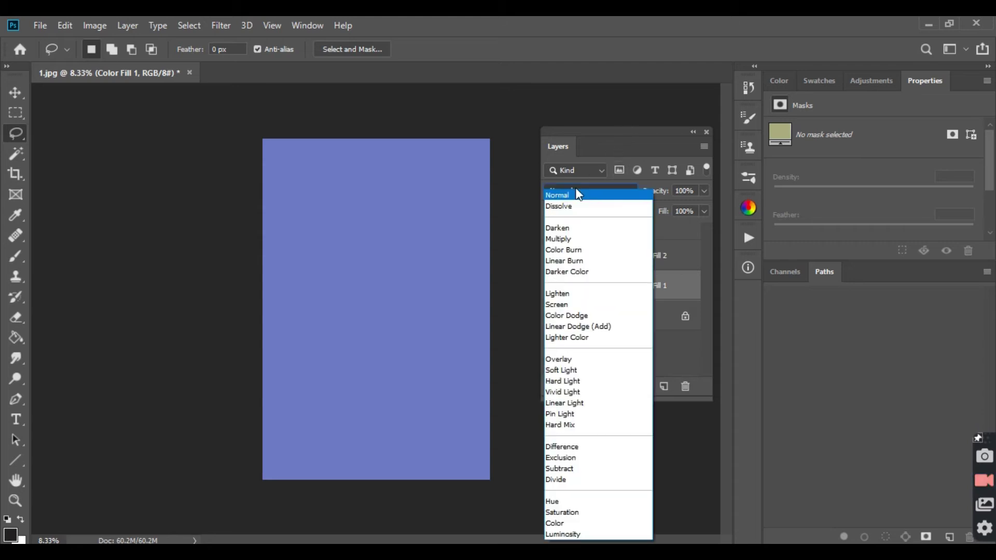
left_click(573, 239)
left_click(584, 259)
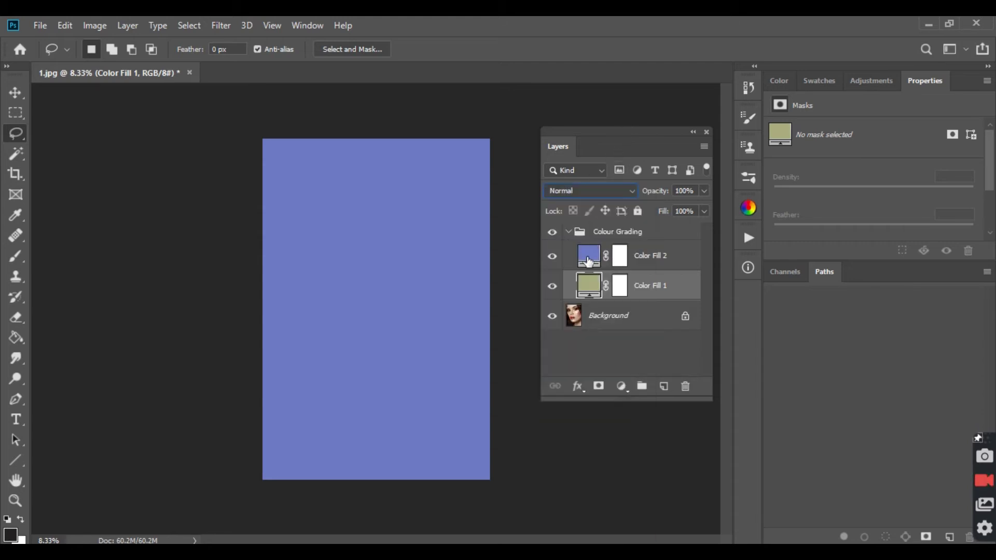
left_click(600, 190)
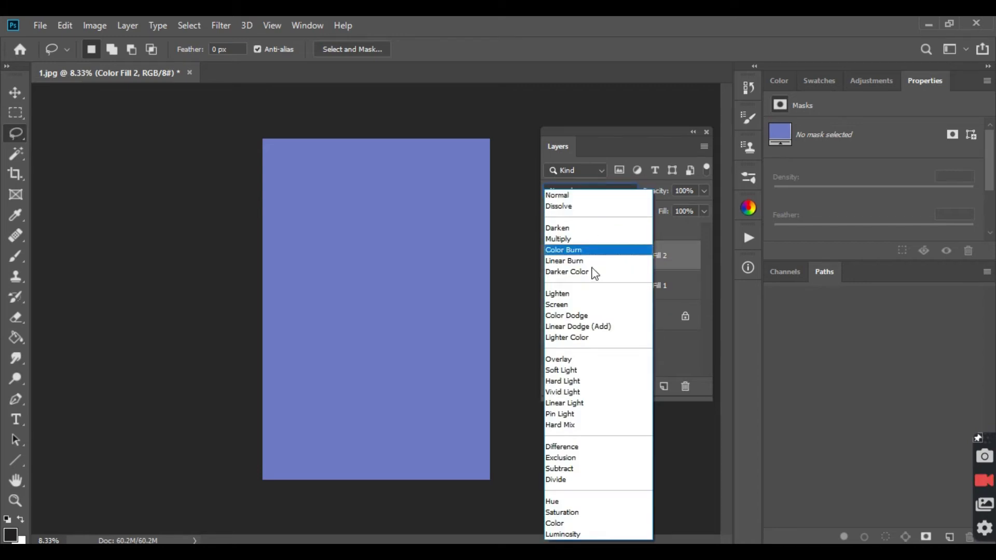
left_click(578, 374)
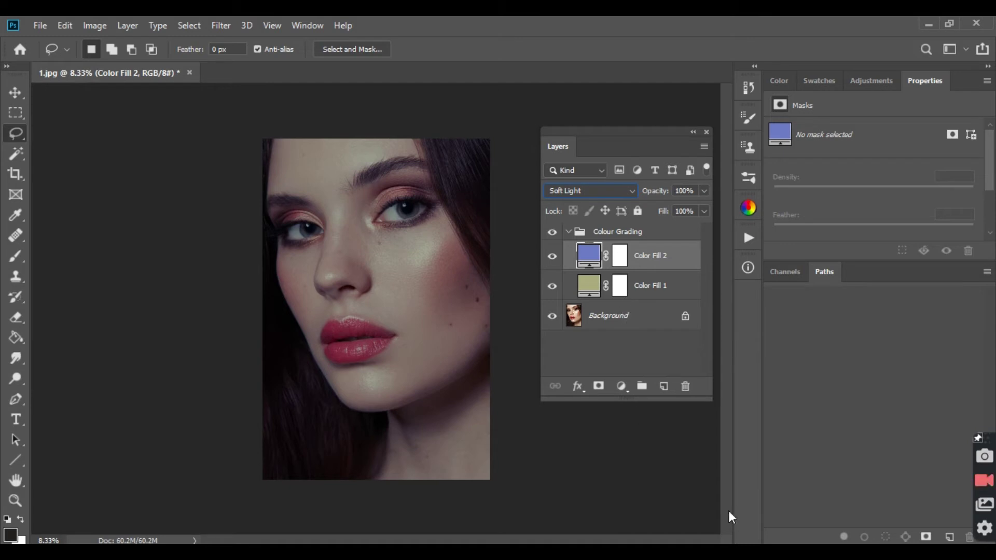
Step: Paste the copied portrait in place into Color Fill 1's layer mask
left_click(622, 288, "alt")
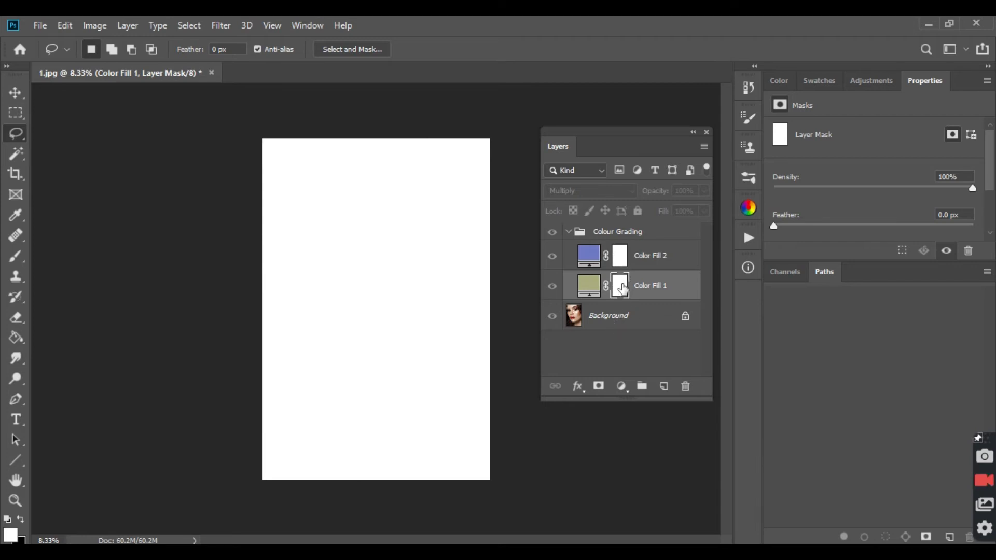
left_click(66, 26)
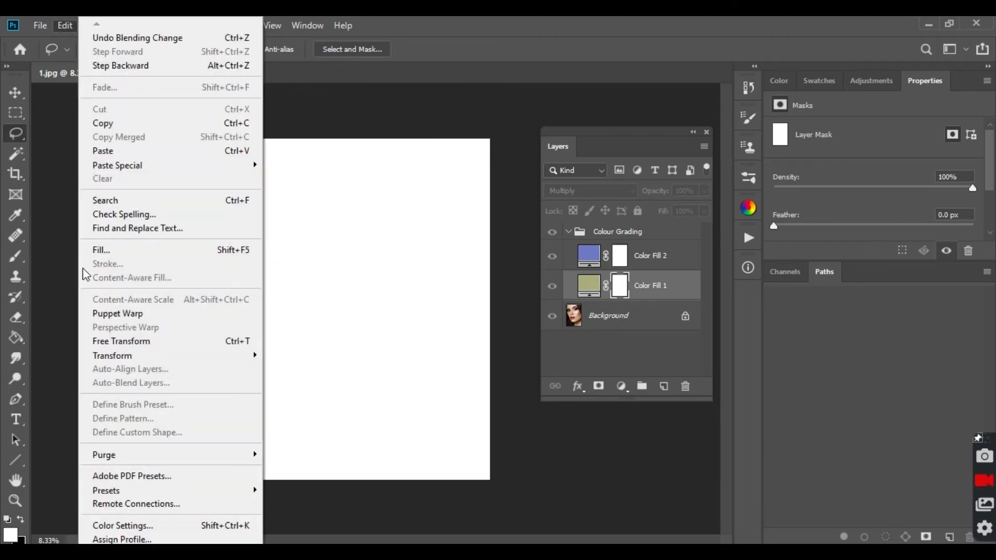
mouse_move(116, 169)
left_click(326, 183)
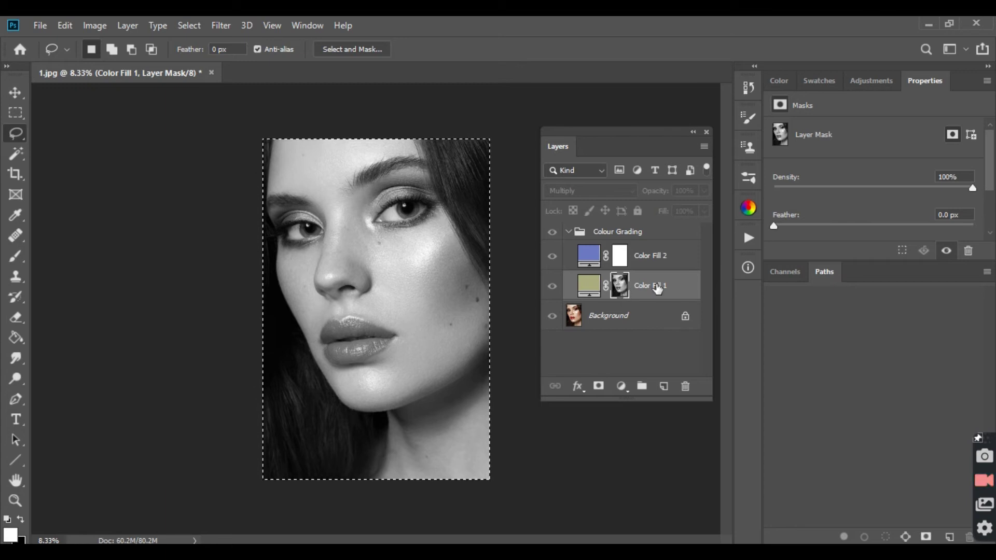
left_click(16, 112)
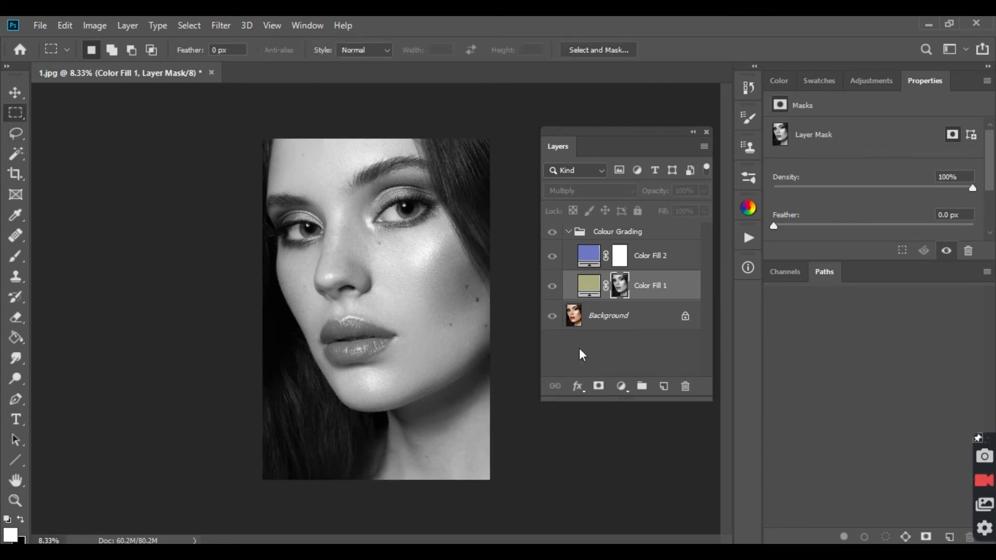
Step: Paste the portrait in place into Color Fill 2's layer mask, then deselect
left_click(620, 264)
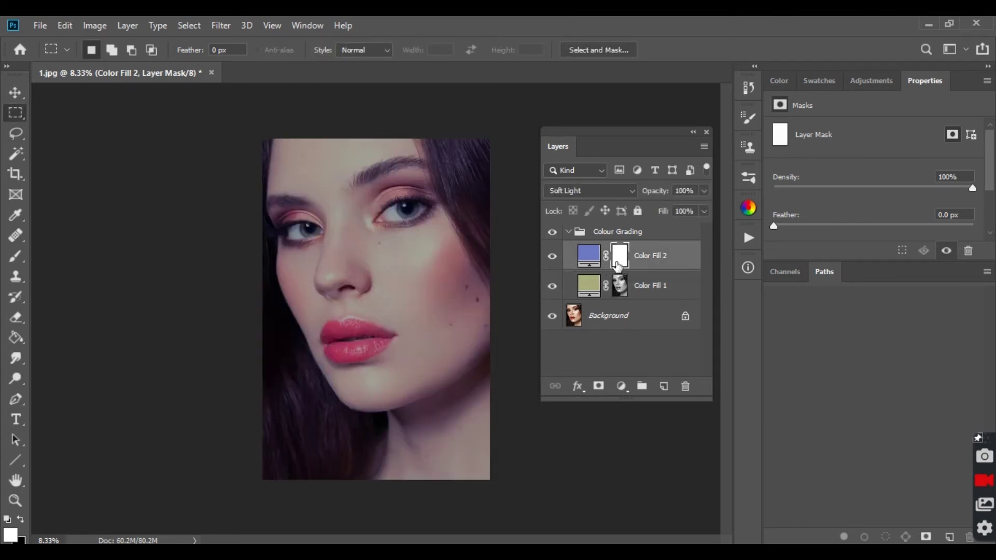
left_click(620, 267, "alt")
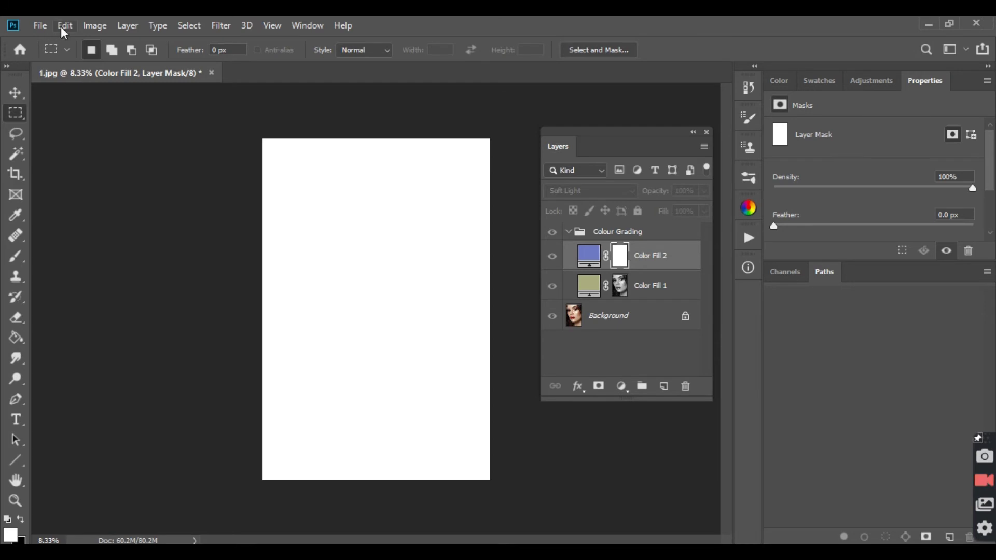
left_click(62, 26)
mouse_move(191, 171)
left_click(306, 179)
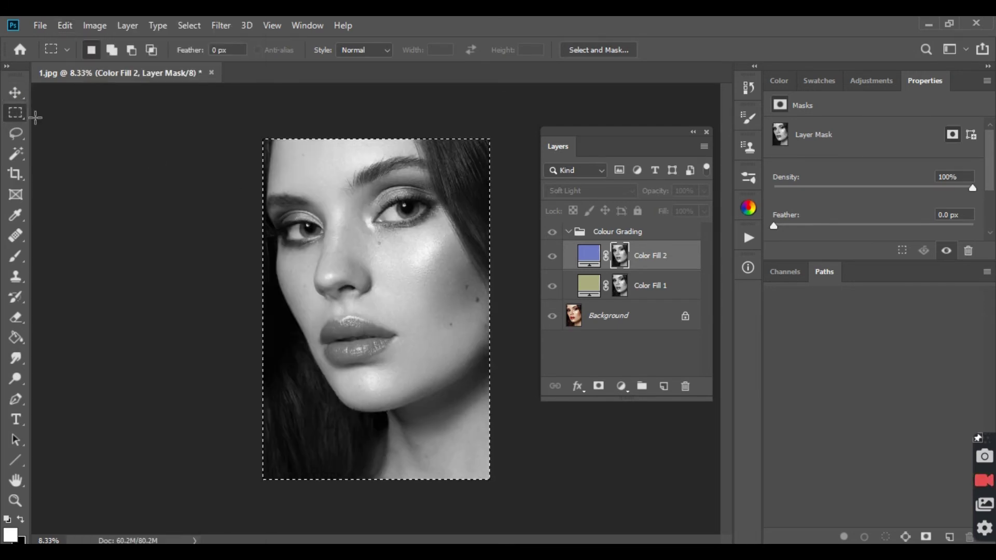
key("ctrl+d")
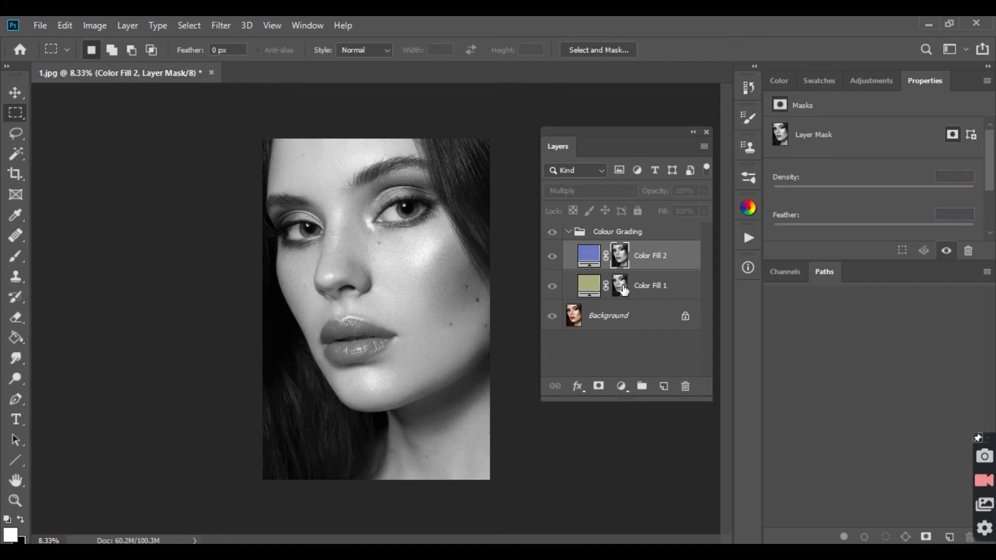
Step: Invert Color Fill 1's mask and return to the normal composite view
left_click(622, 290)
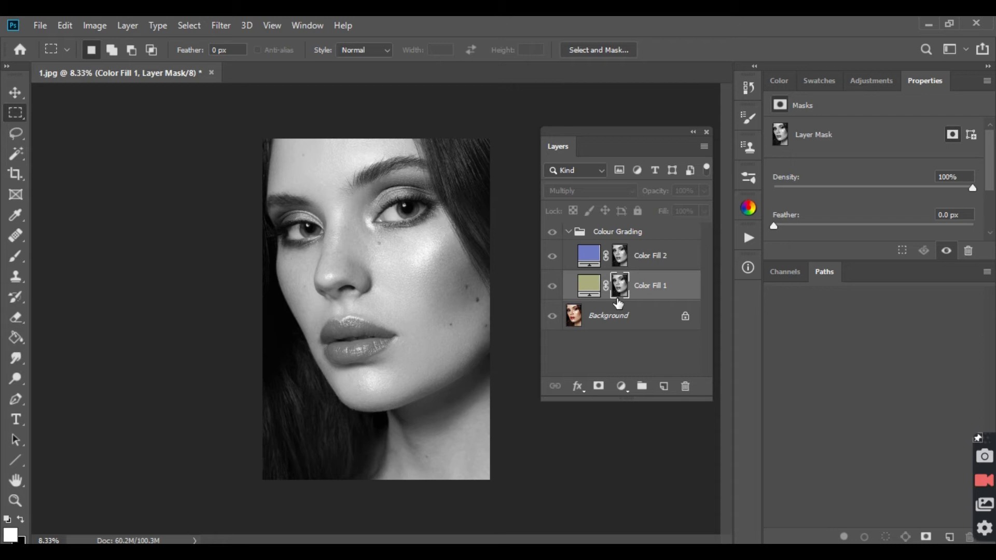
key("ctrl+i")
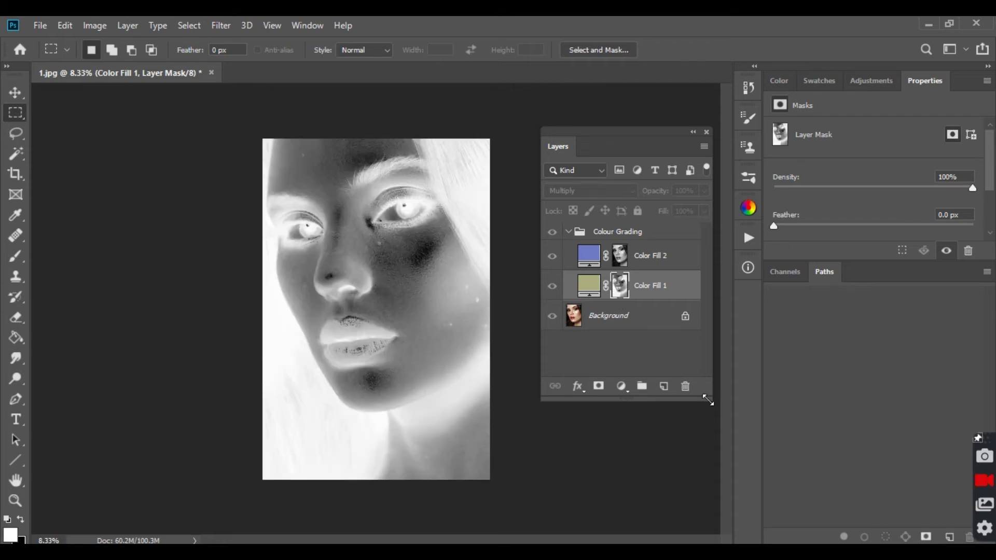
left_click(15, 135)
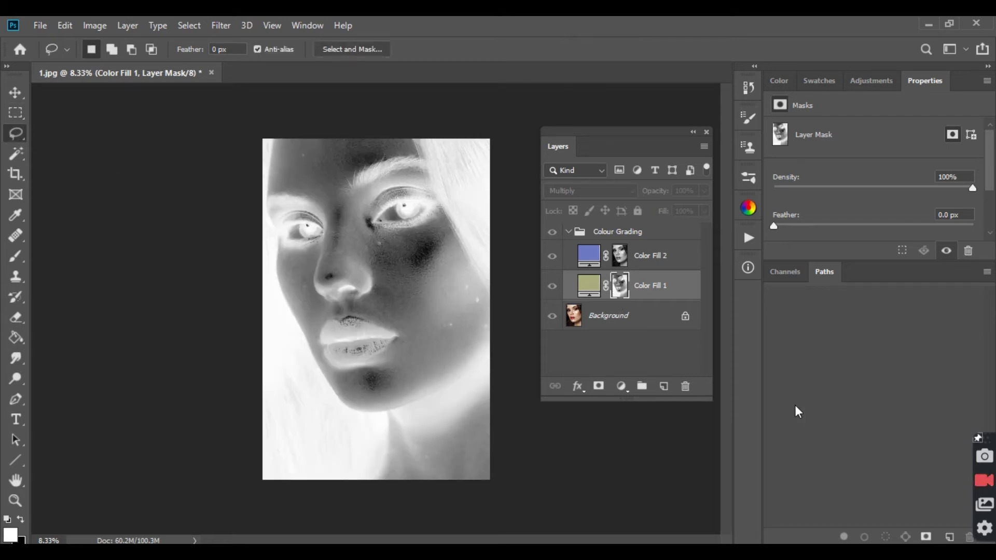
left_click(648, 231)
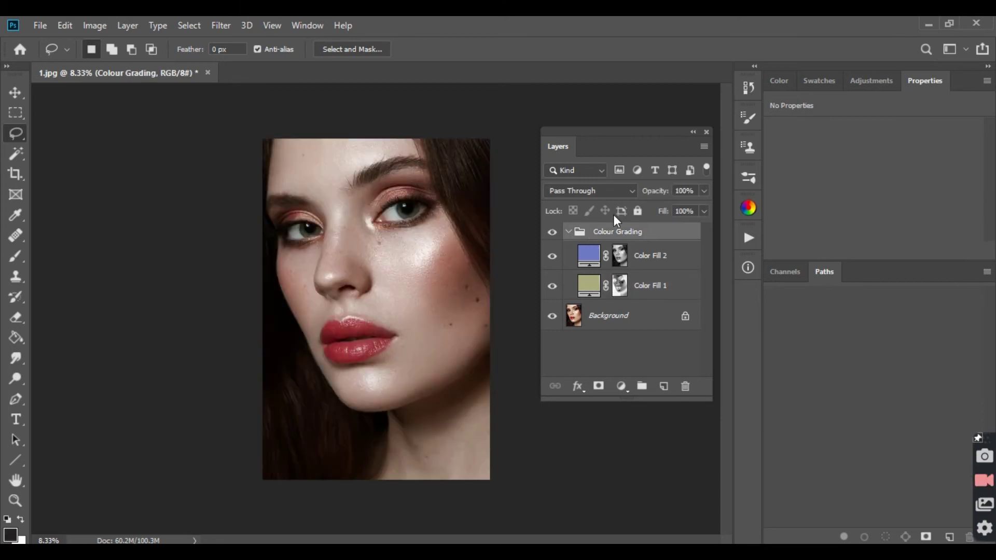
Step: Toggle the Colour Grading group's visibility to compare before and after, leaving it visible
left_click(553, 232)
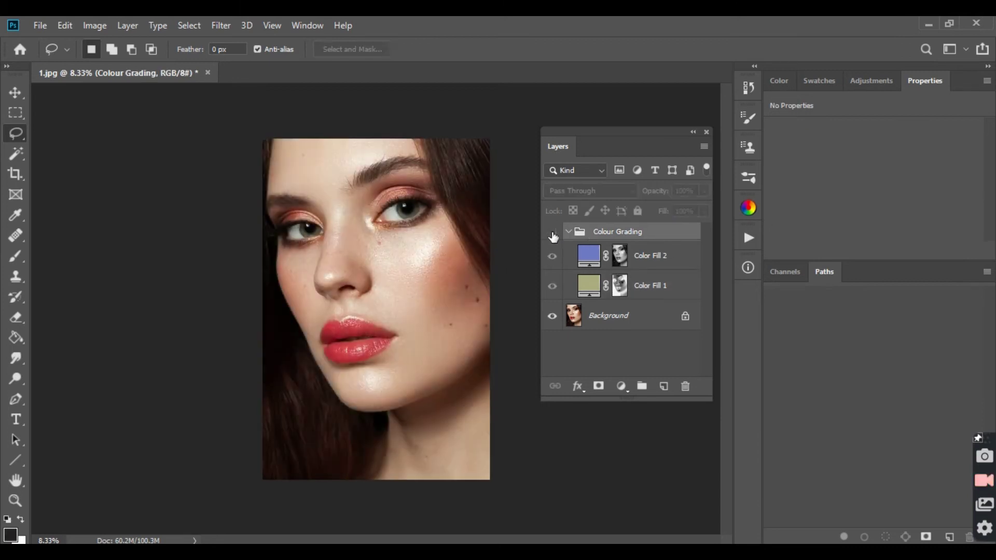
left_click(552, 232)
left_click(553, 232)
left_click(552, 232)
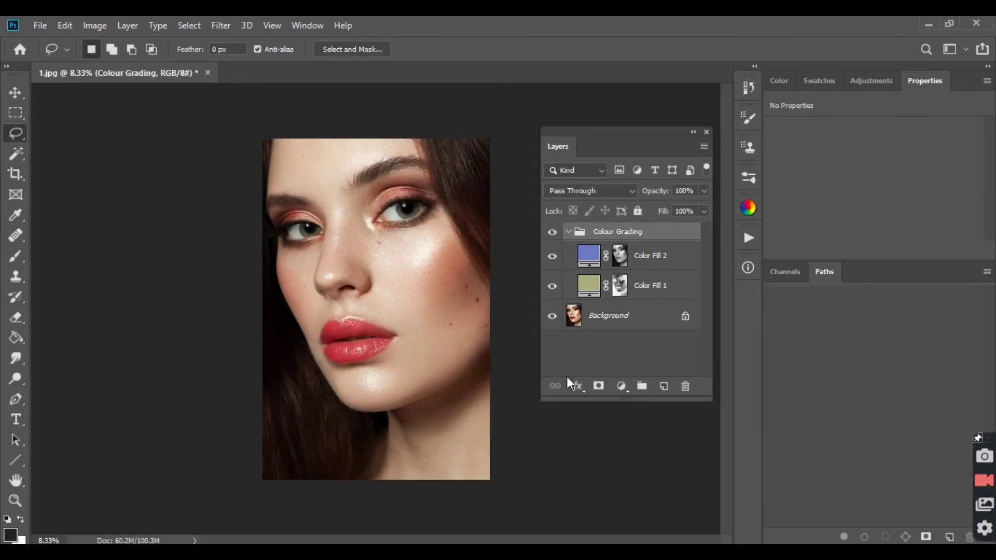
Step: Recolour Color Fill 1 from olive to soft pale pink #d2b7c9
double_click(584, 289)
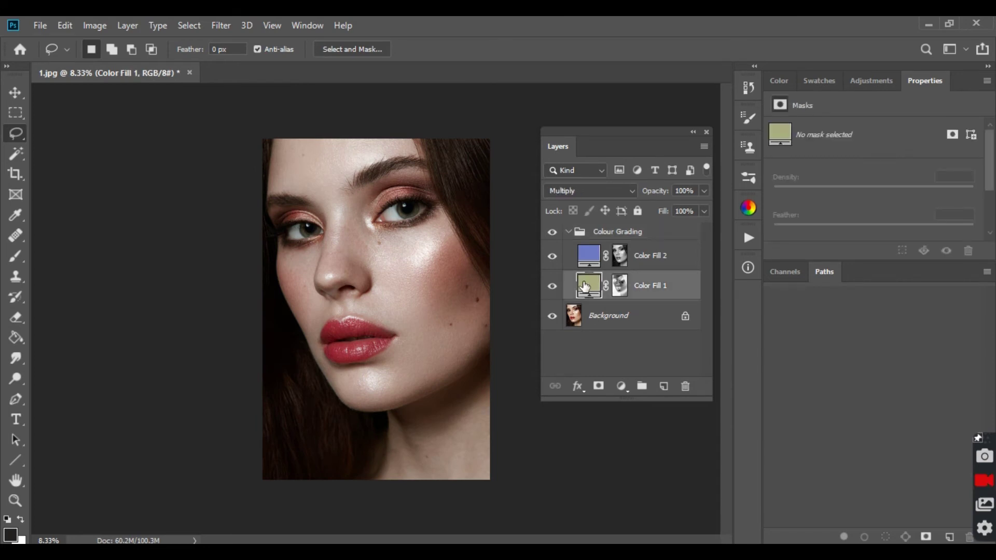
left_click_drag(620, 222, 652, 227)
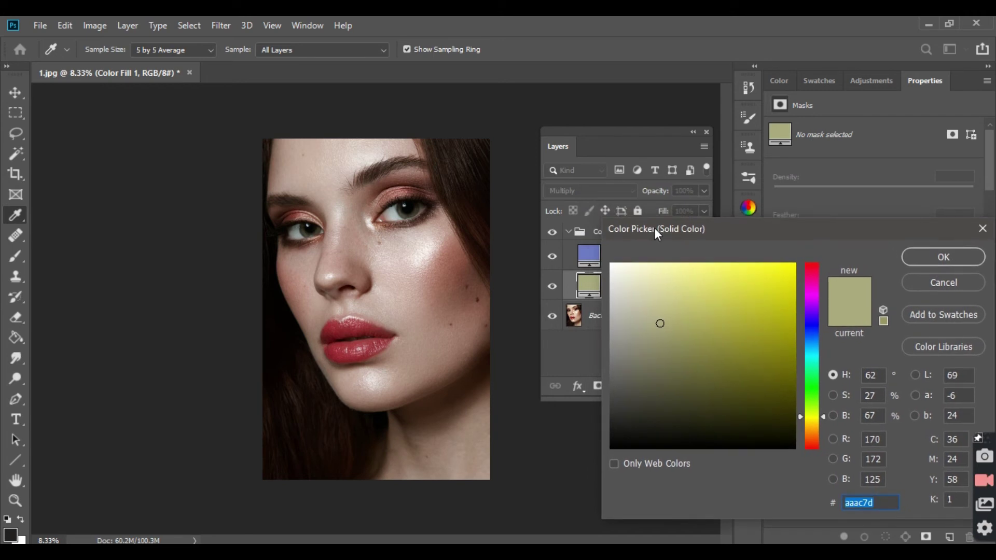
left_click_drag(814, 404, 818, 354)
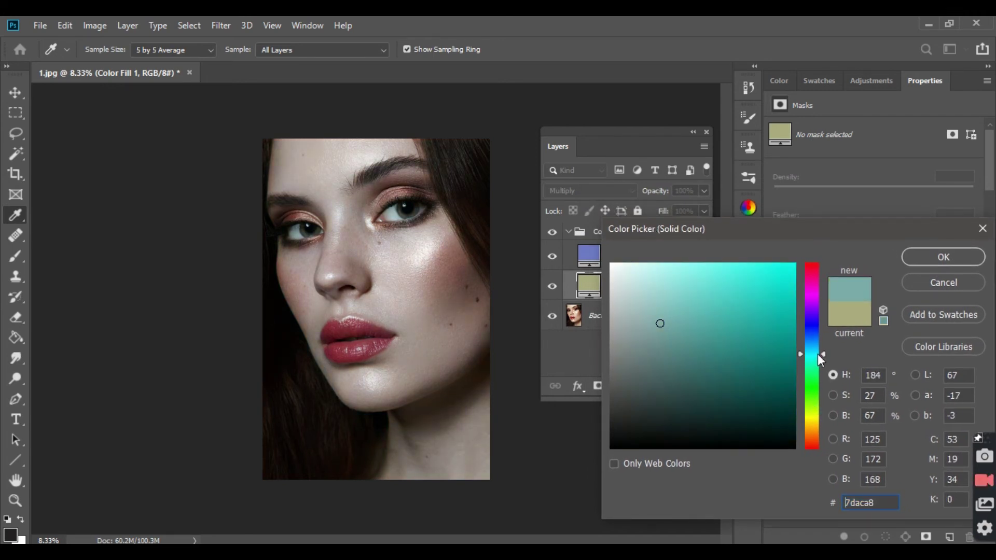
mouse_move(726, 334)
left_mouse_down()
mouse_move(725, 296)
mouse_move(696, 288)
mouse_move(633, 326)
mouse_move(635, 348)
left_mouse_up()
left_click(812, 422)
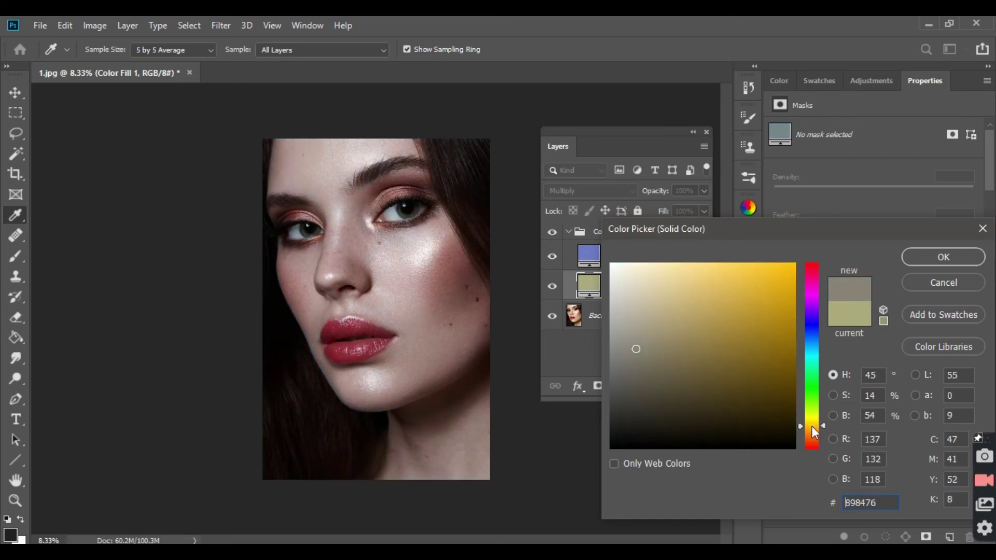
left_click(811, 435)
mouse_move(812, 436)
left_mouse_down()
mouse_move(817, 397)
mouse_move(820, 430)
left_mouse_up()
left_click_drag(747, 356, 666, 296)
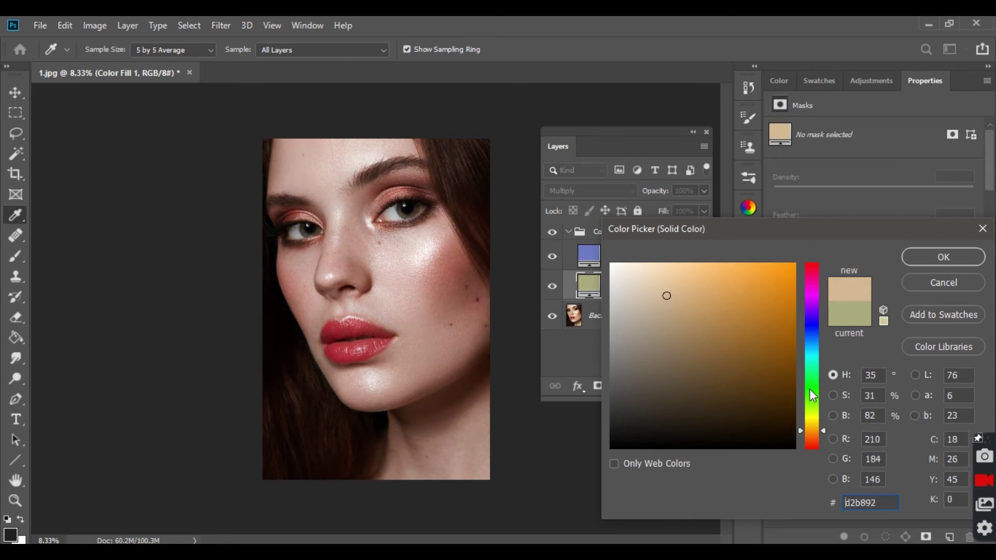
left_click_drag(814, 346, 808, 283)
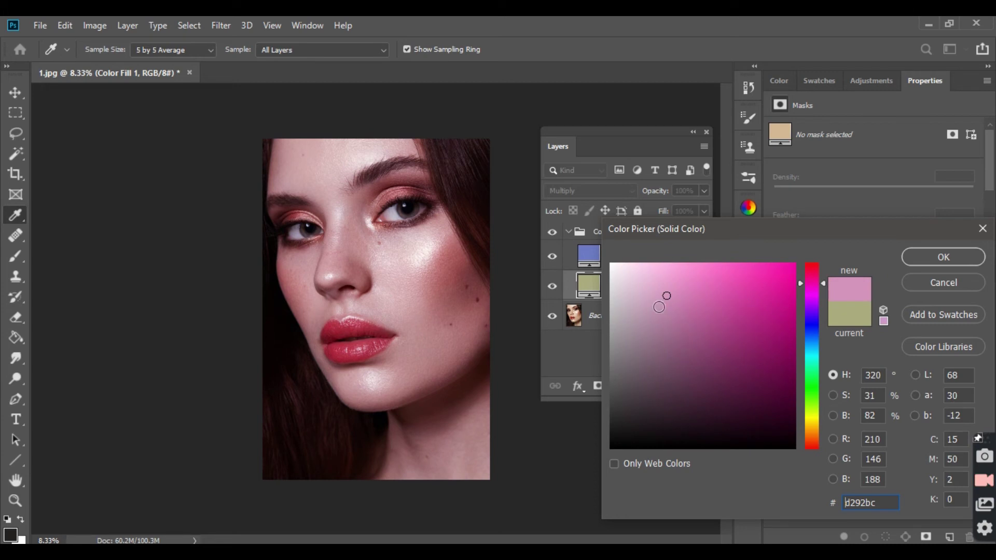
left_click_drag(658, 307, 703, 295)
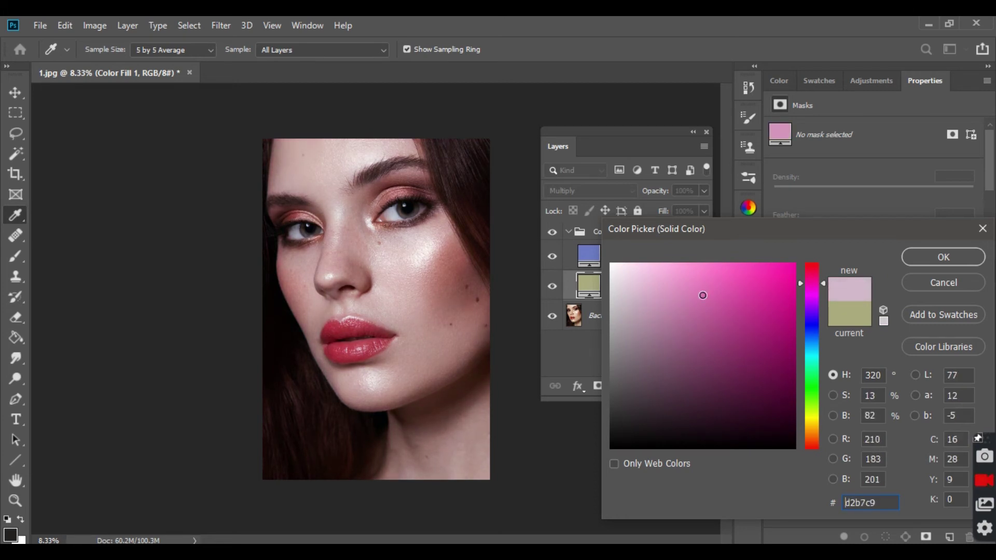
left_click(937, 256)
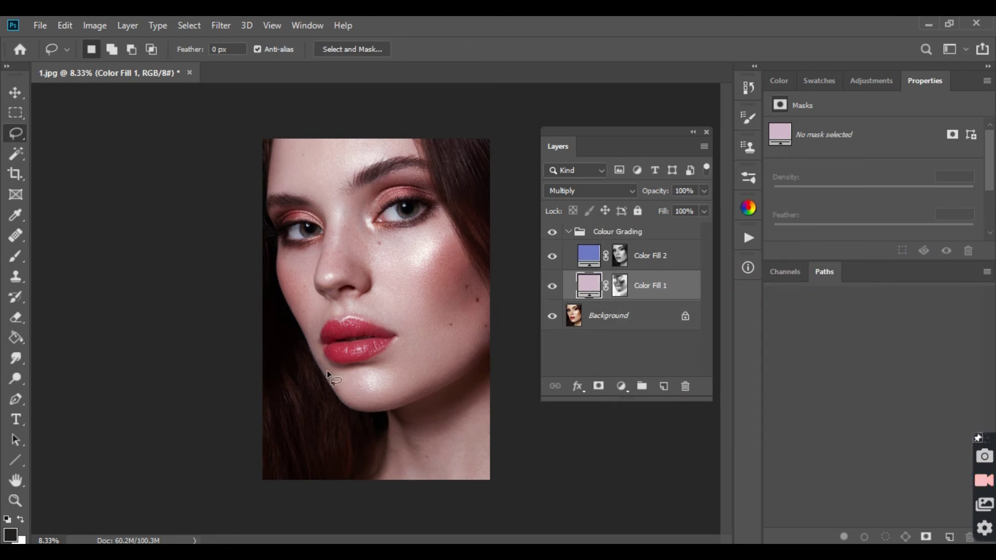
Step: Recolour Color Fill 2 from periwinkle blue to warm beige #d7c19f
left_click(595, 262)
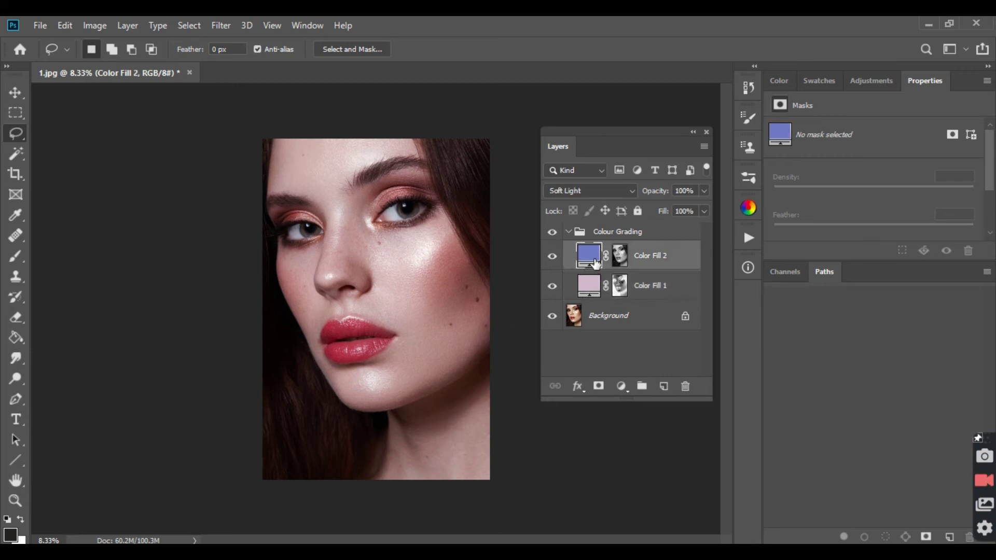
double_click(590, 260)
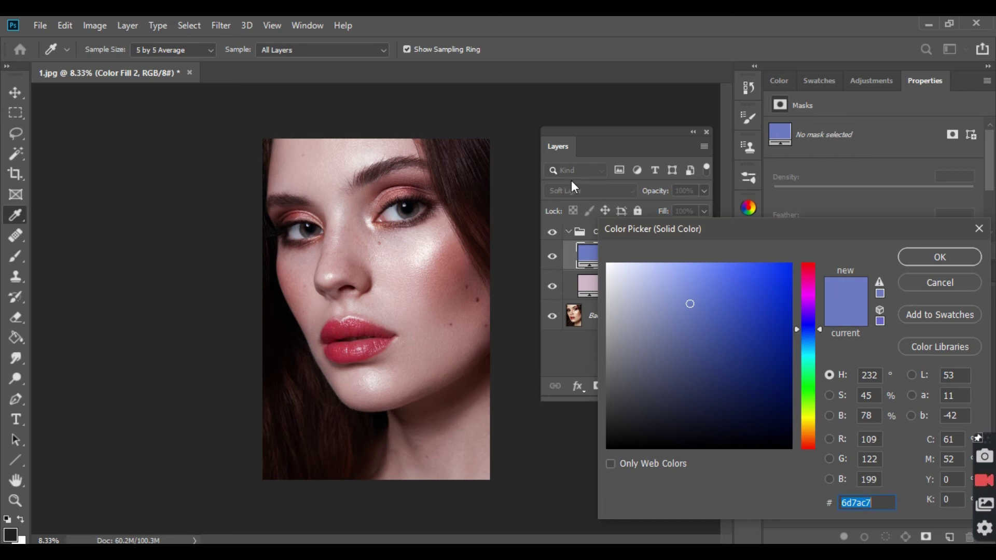
left_click_drag(811, 417, 808, 415)
left_click(807, 430)
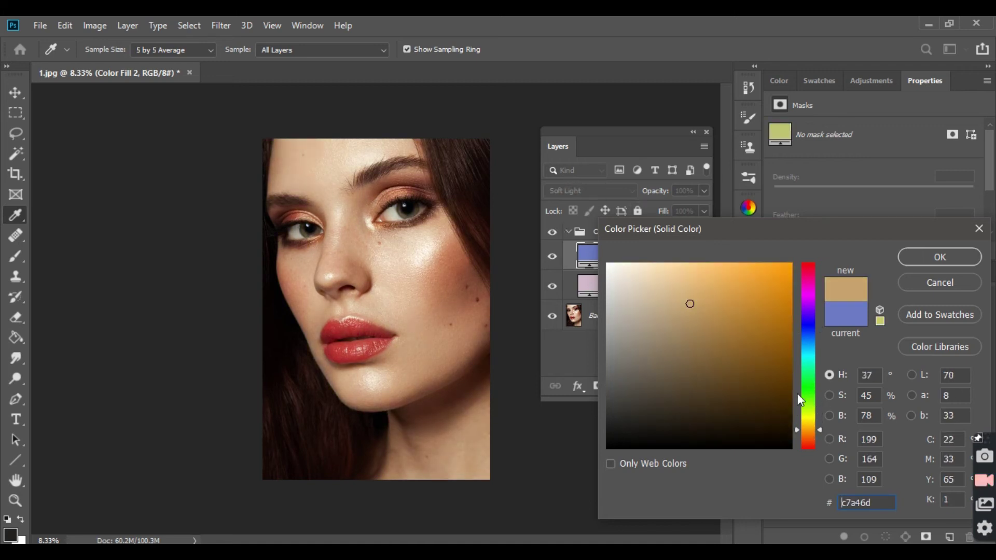
mouse_move(677, 288)
left_mouse_down()
mouse_move(647, 281)
mouse_move(646, 304)
mouse_move(654, 291)
left_mouse_up()
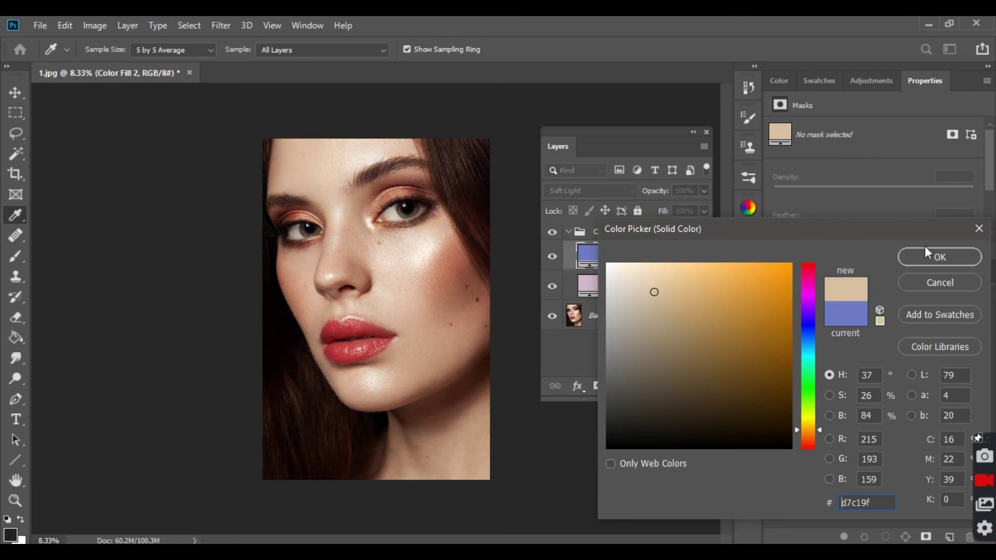
left_click(940, 256)
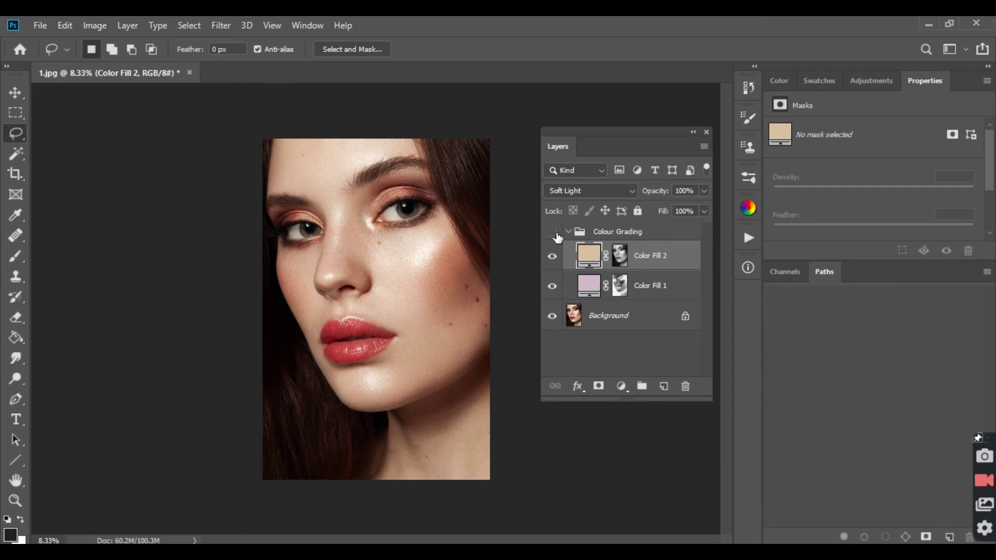
Step: After comparing the group hidden and shown, set Color Fill 2 to muted olive-khaki #8b885b
left_click(553, 233)
left_click(554, 236)
double_click(589, 259)
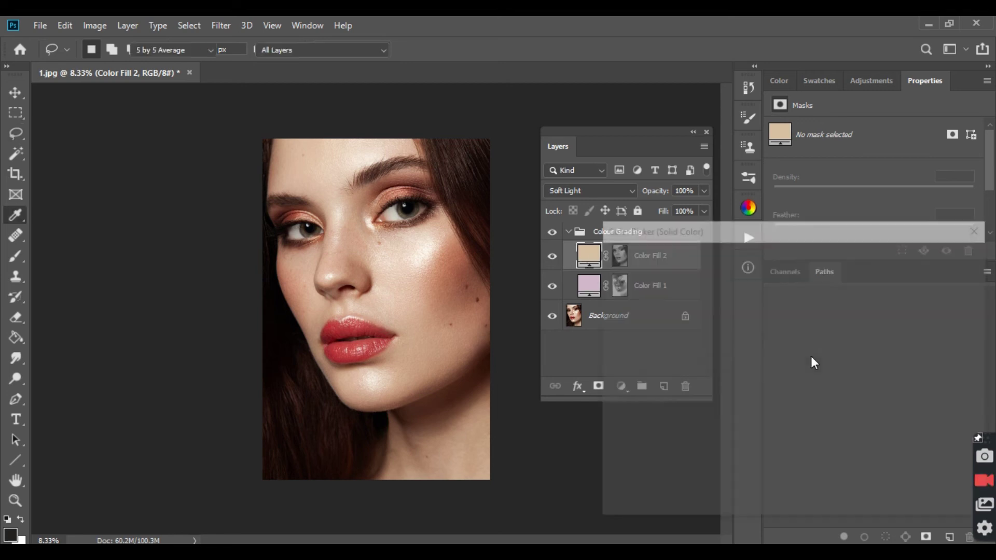
left_click(812, 367)
left_click_drag(810, 366, 812, 362)
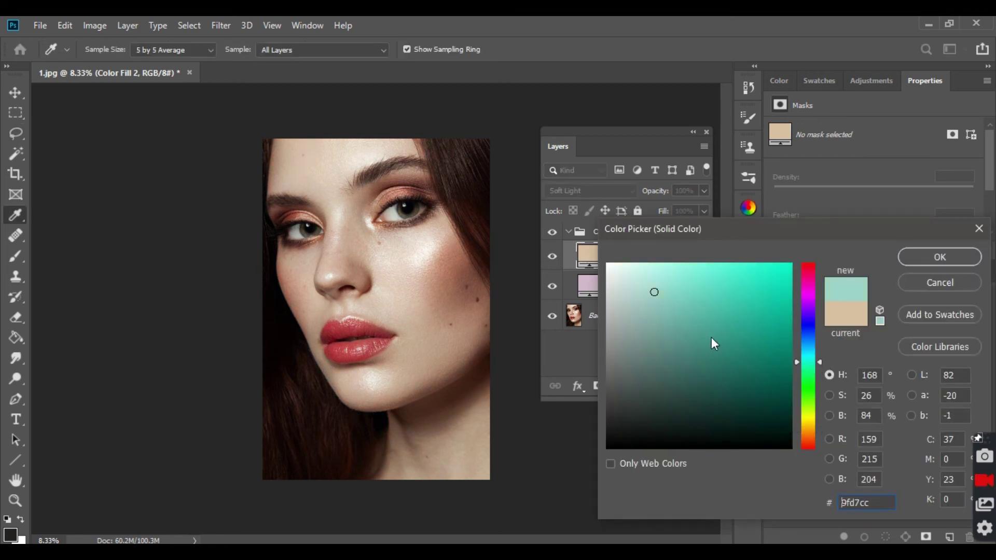
left_click_drag(713, 316, 785, 352)
left_click(810, 396)
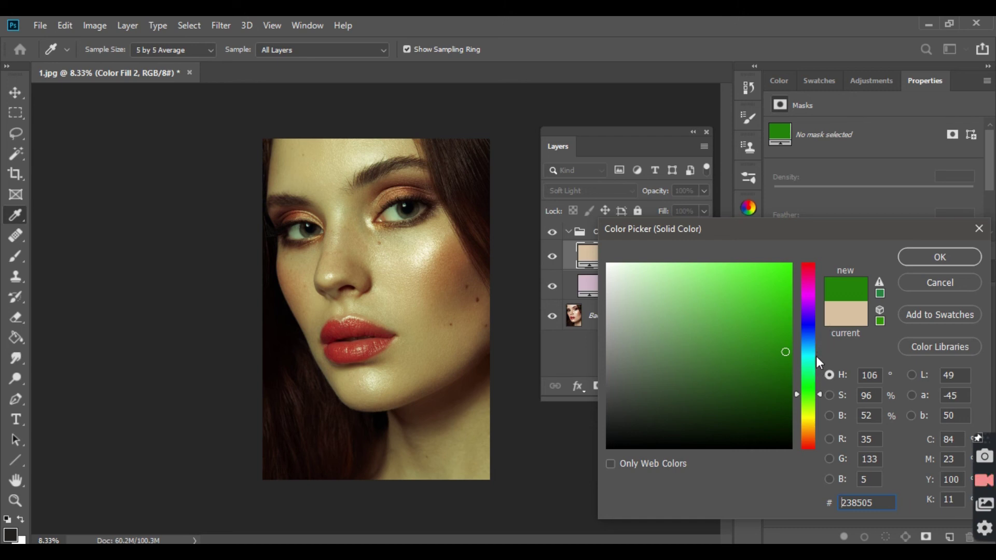
left_click_drag(809, 303, 812, 279)
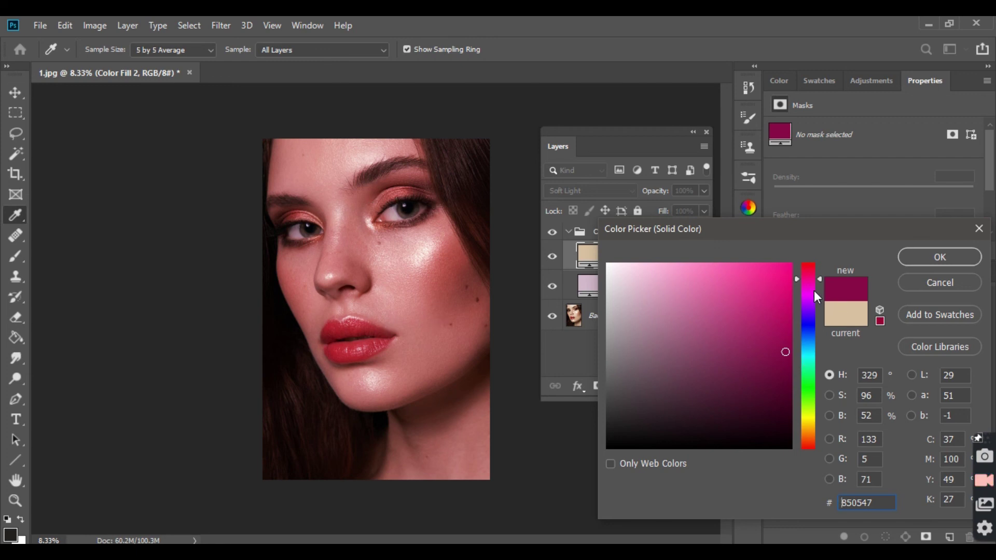
left_click_drag(814, 292, 808, 420)
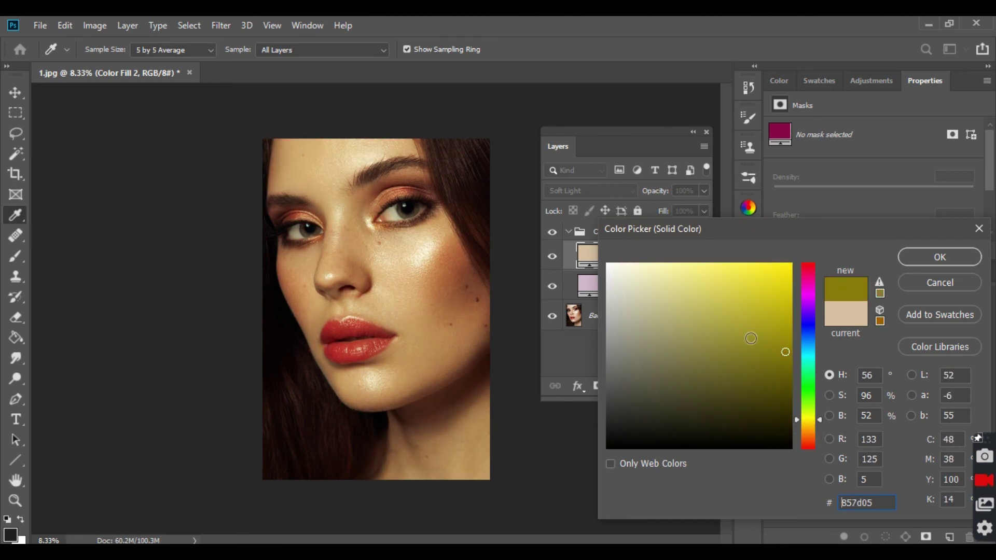
mouse_move(751, 338)
left_mouse_down()
mouse_move(653, 315)
mouse_move(662, 351)
mouse_move(670, 347)
left_mouse_up()
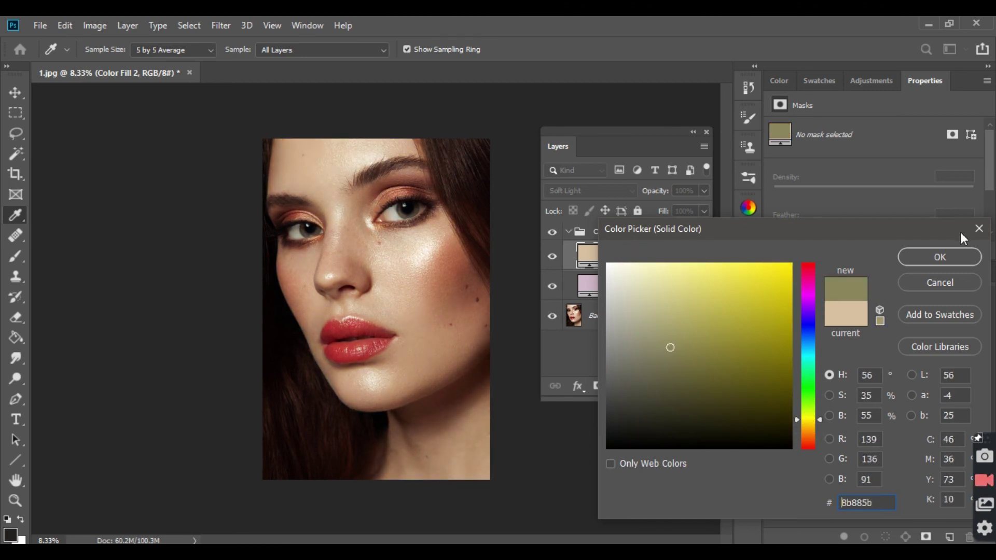
left_click(939, 256)
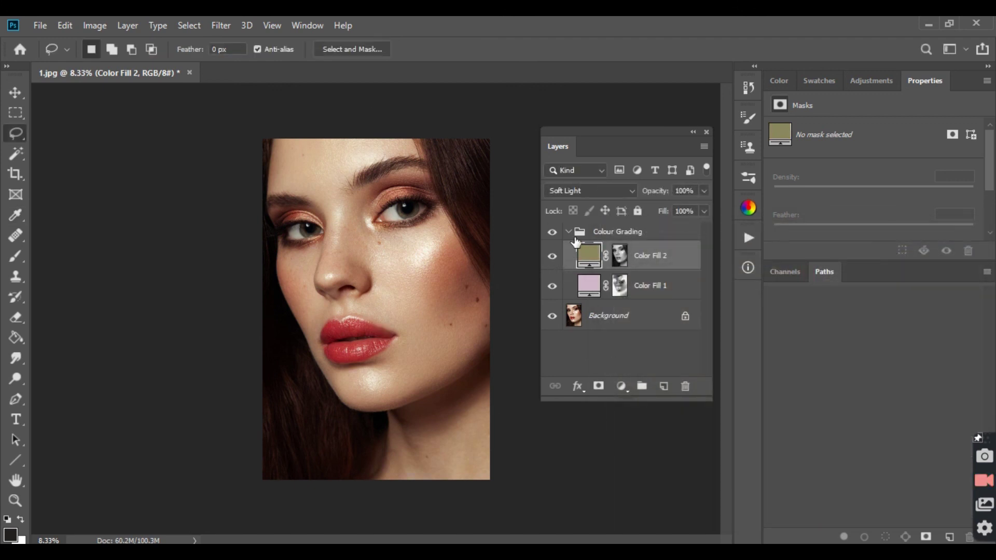
Step: Collapse the Colour Grading group and toggle its visibility off and on to compare the grade
left_click(569, 233)
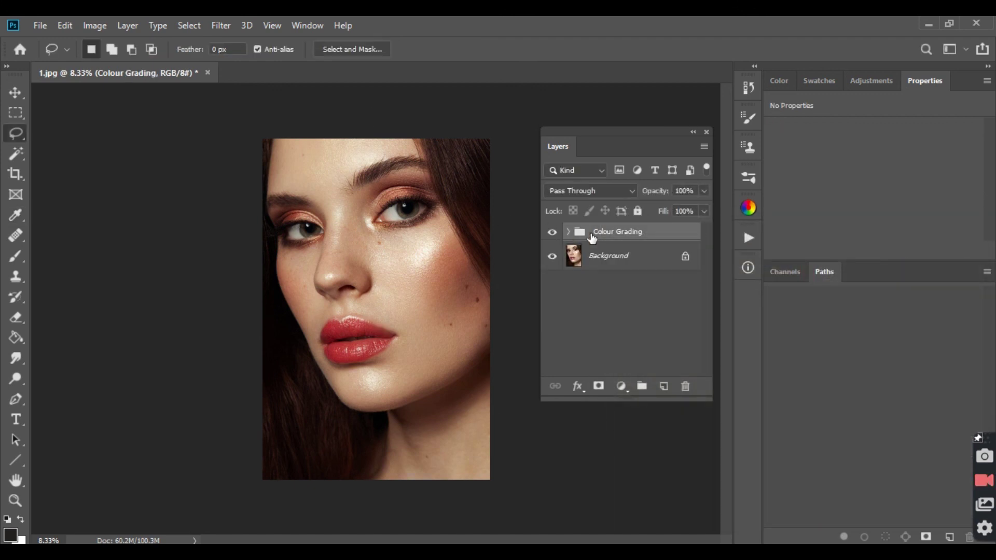
left_click(552, 232)
left_click(552, 232)
Step: Add Group 1 with a Color Balance adjustment shifting midtones toward blue, nested inside Colour Grading
left_click(642, 386)
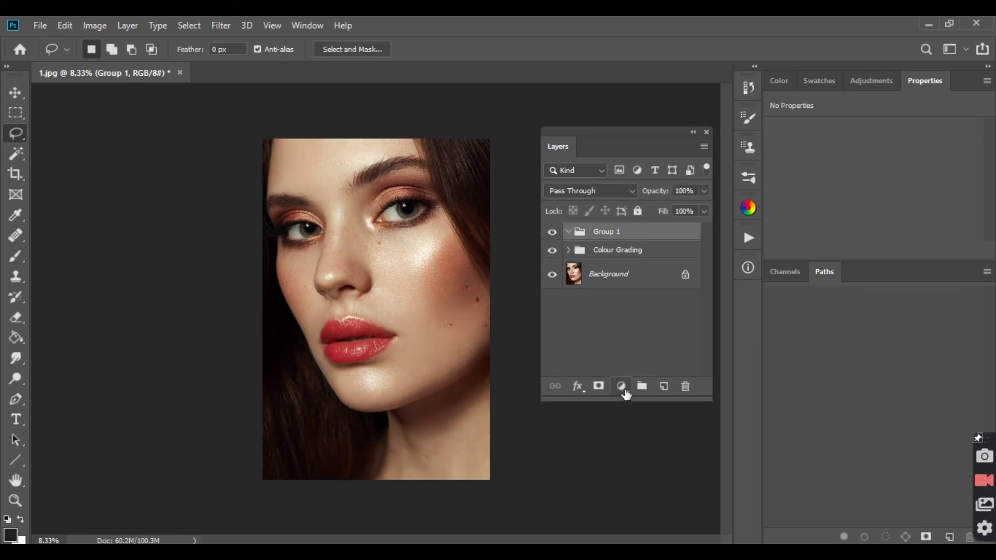
left_click(621, 387)
left_click(682, 260)
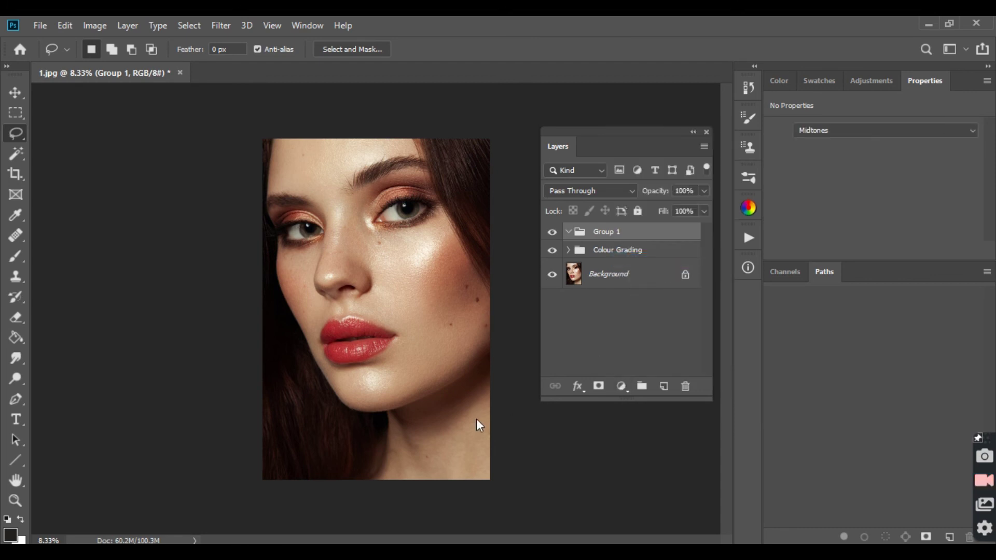
left_click_drag(853, 210, 851, 165)
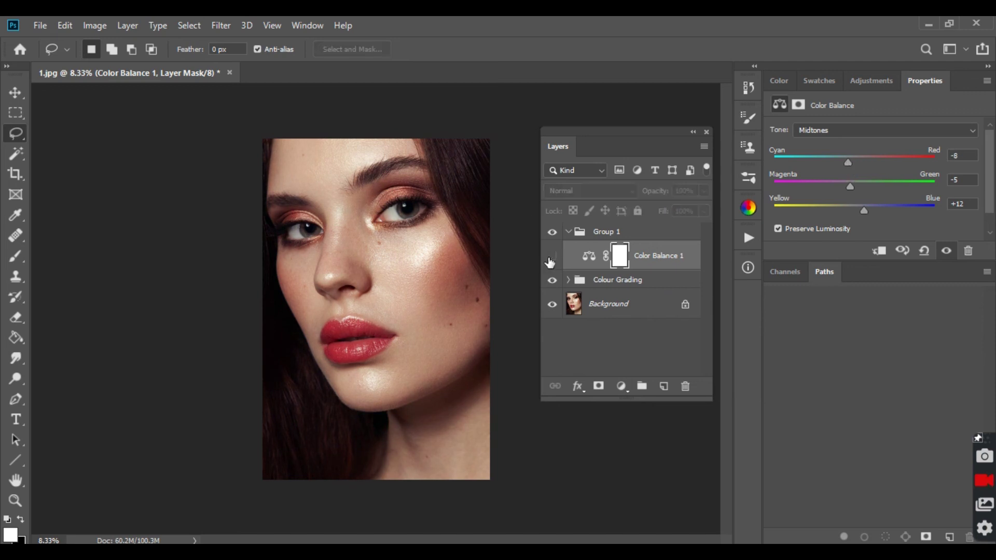
left_click_drag(596, 232, 620, 279)
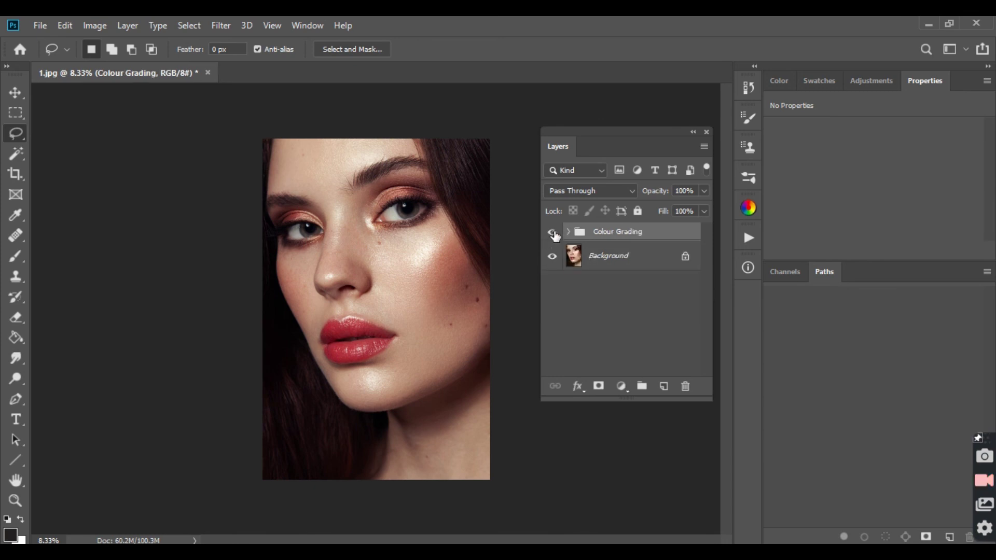
Step: Toggle the Colour Grading group off and on twice to compare, then choose the Rectangular Marquee tool
left_click(552, 231)
left_click(552, 232)
left_click(553, 231)
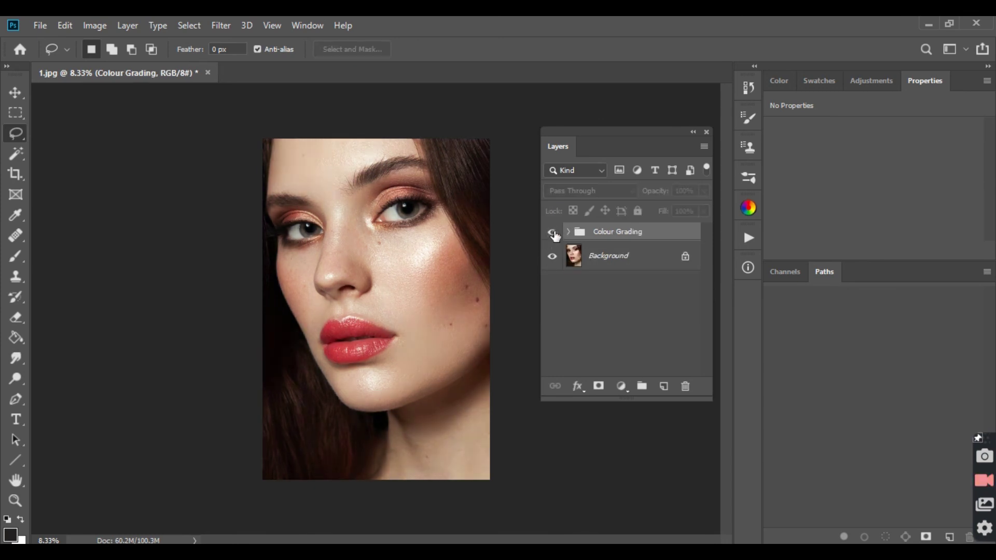
left_click(553, 232)
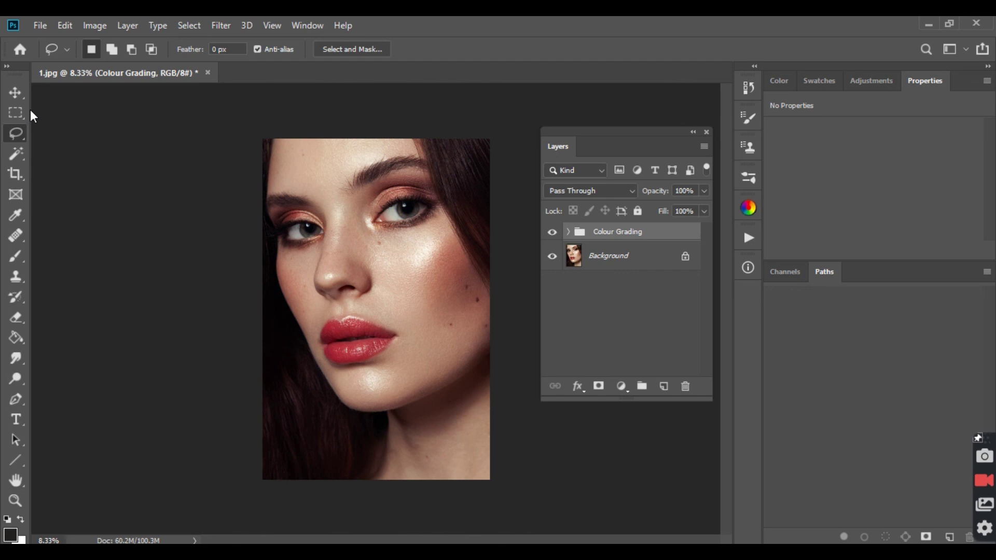
left_click(16, 112)
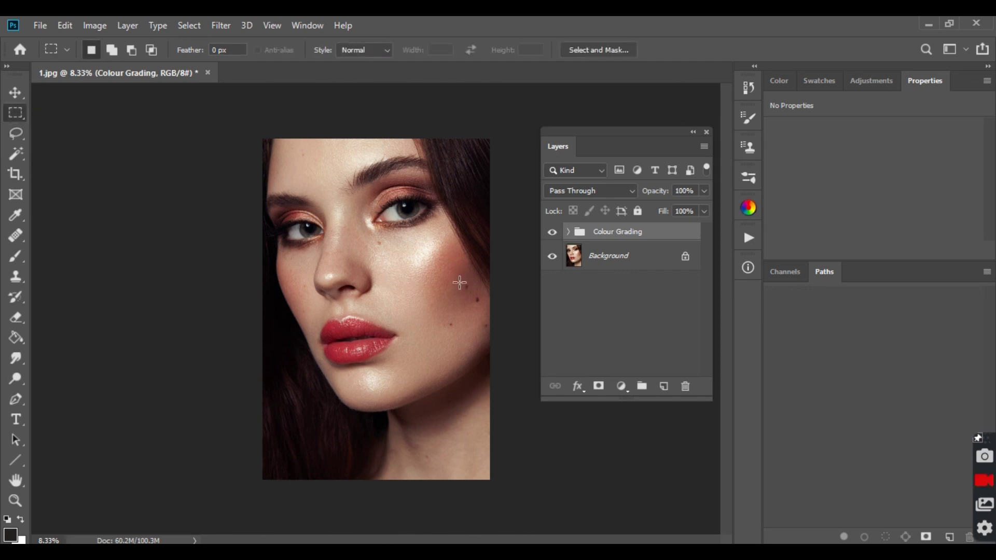